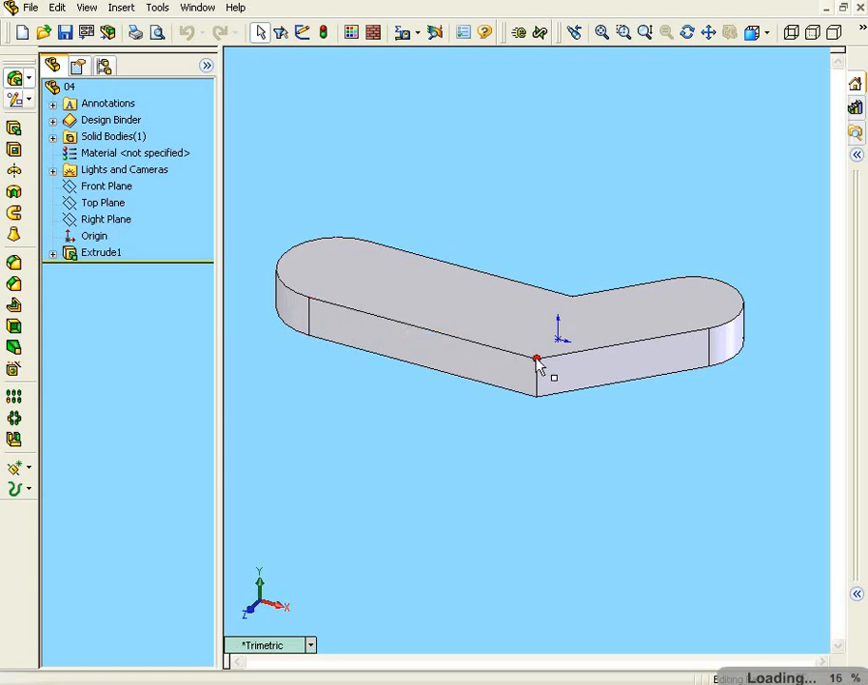
Sketch two circles on the part's top face, concentric with its rounded ends: radius about 22.4 mm on the large end, 18.9 mm on the small.
left_click(443, 296)
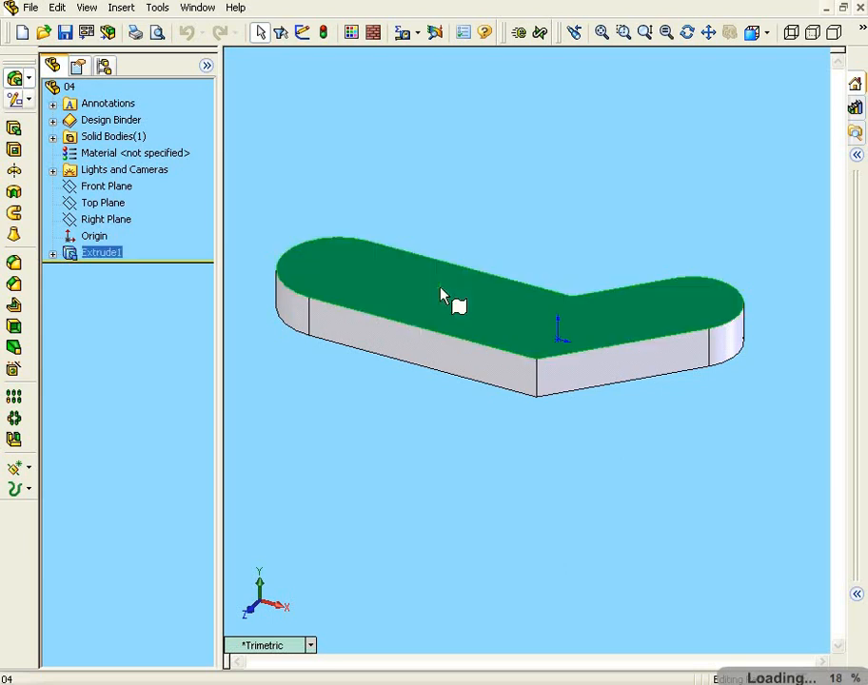
left_click(304, 34)
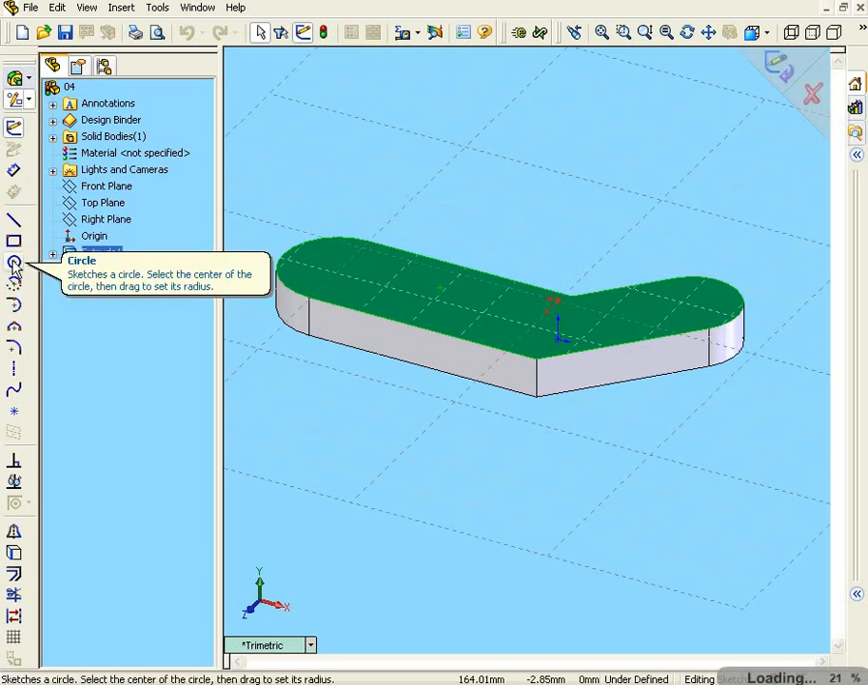
left_click(15, 265)
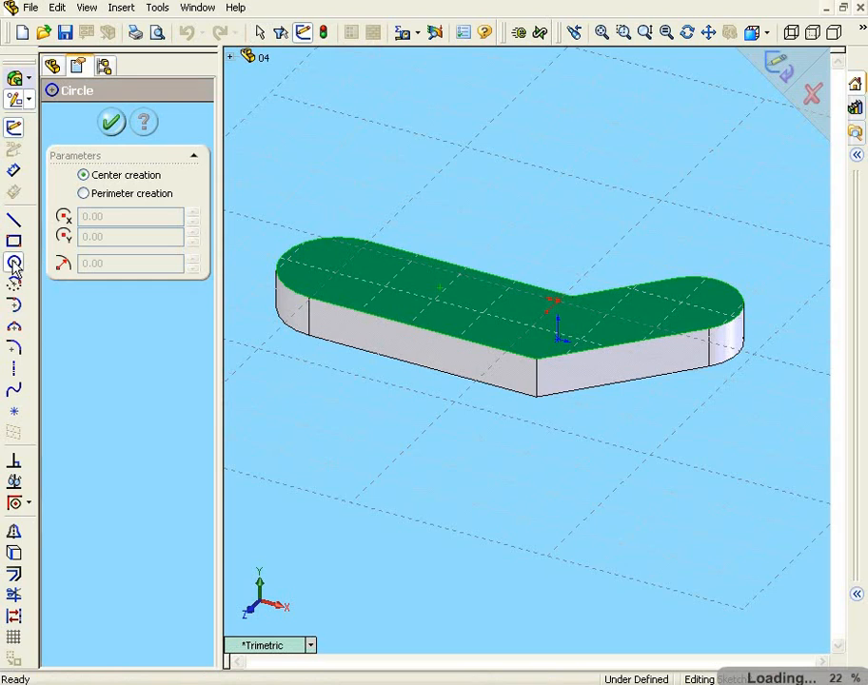
left_click(768, 35)
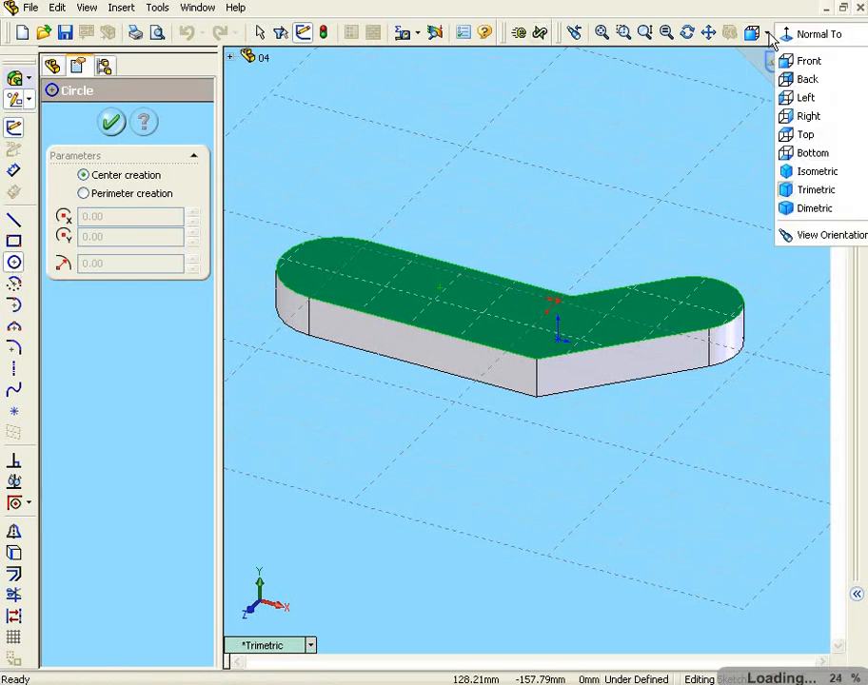
left_click(817, 135)
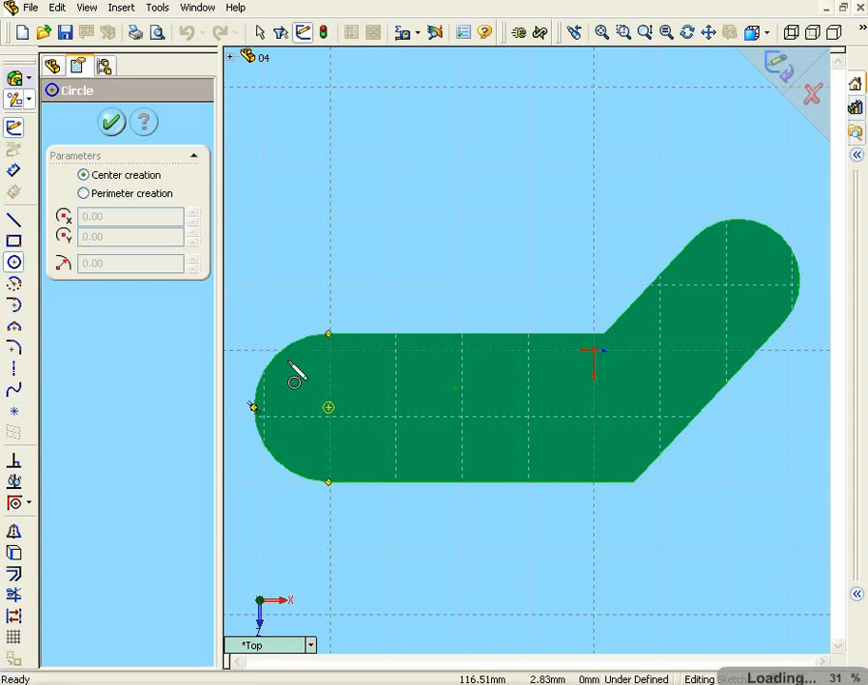
left_click(329, 408)
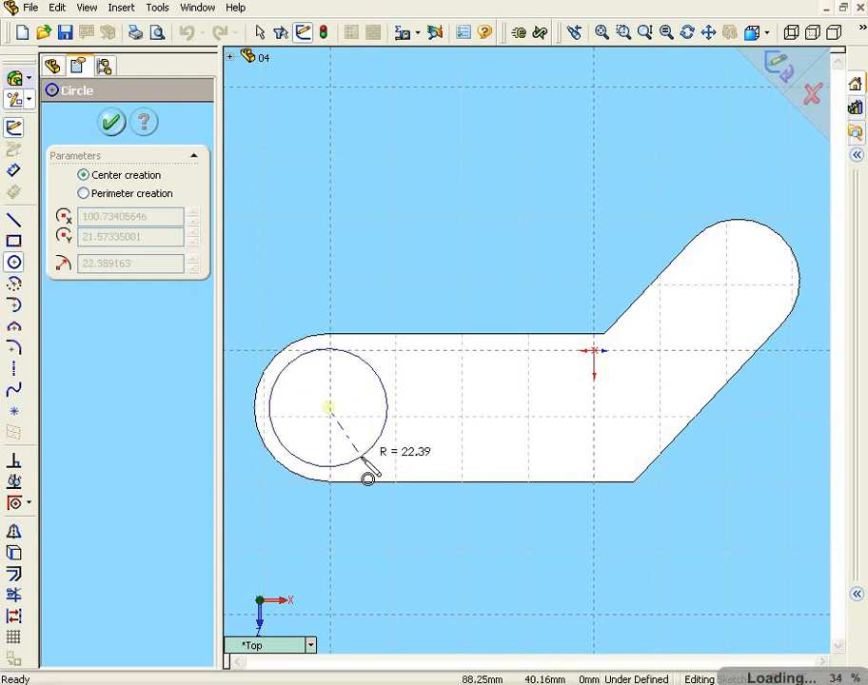
left_click(368, 478)
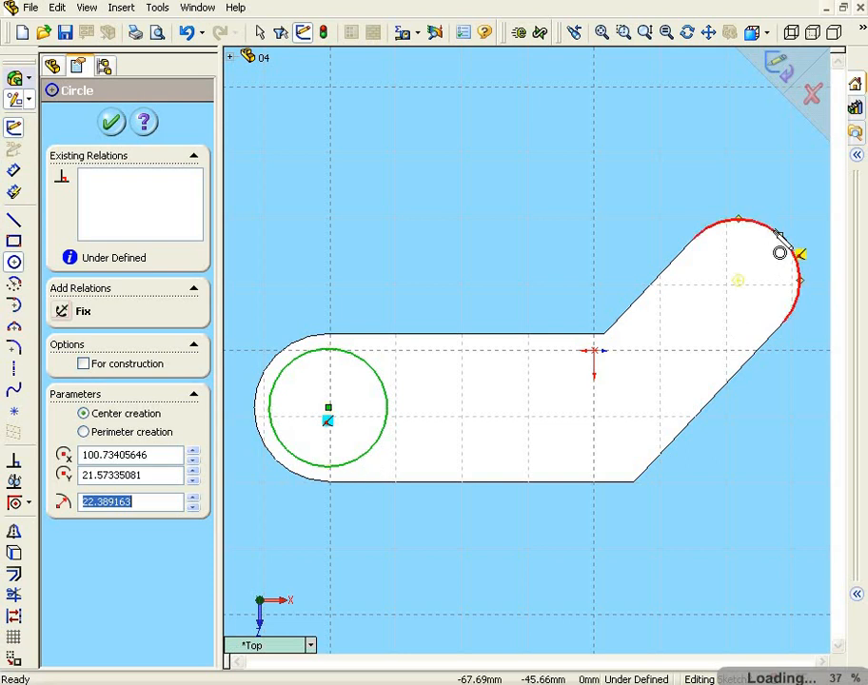
left_click(738, 281)
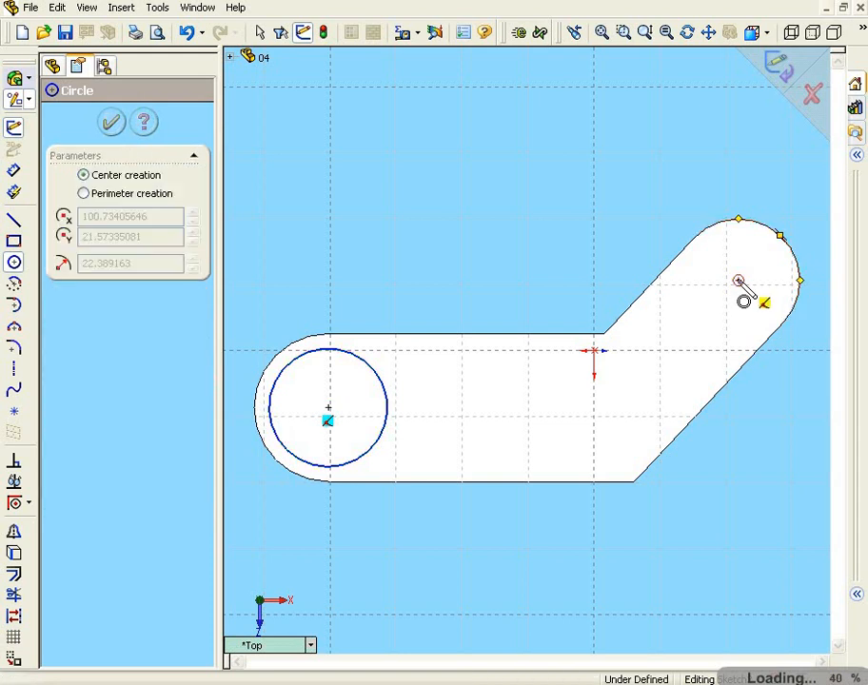
left_click(772, 345)
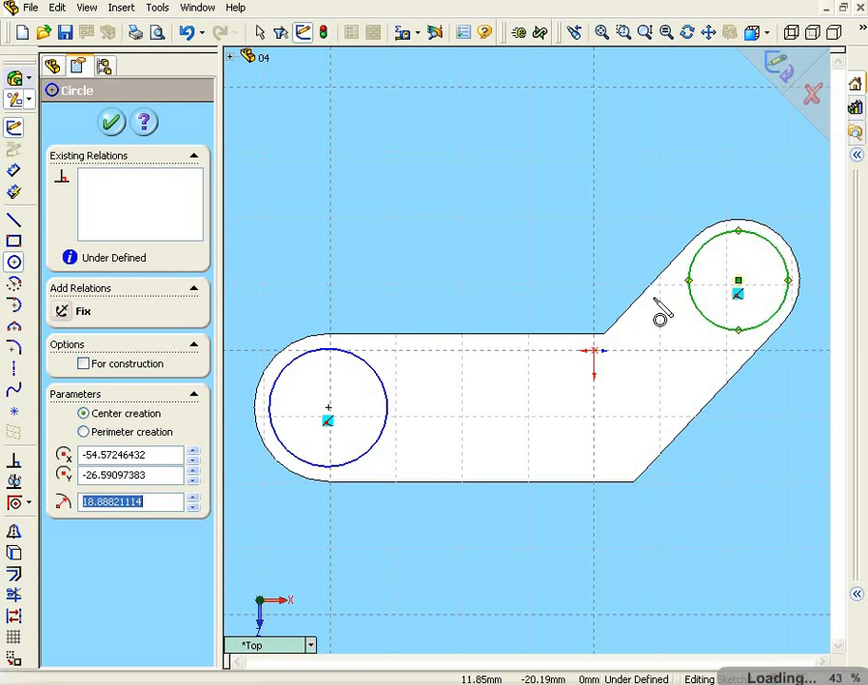
Draw two connected lines from the large circle's centre to the small circle's centre, about 104.8 mm and 65.4 mm long, meeting near the bend.
left_click(14, 220)
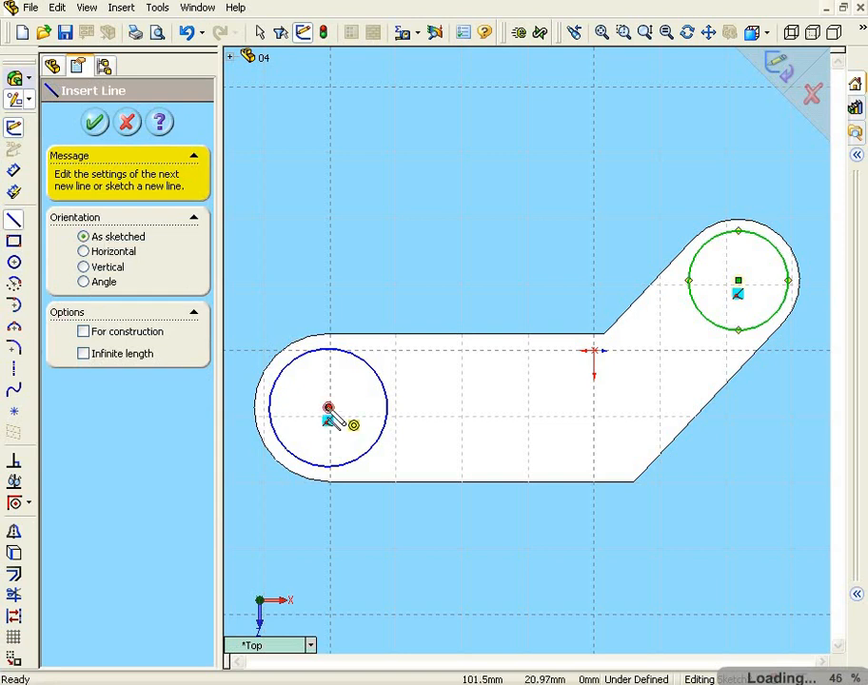
left_click(328, 407)
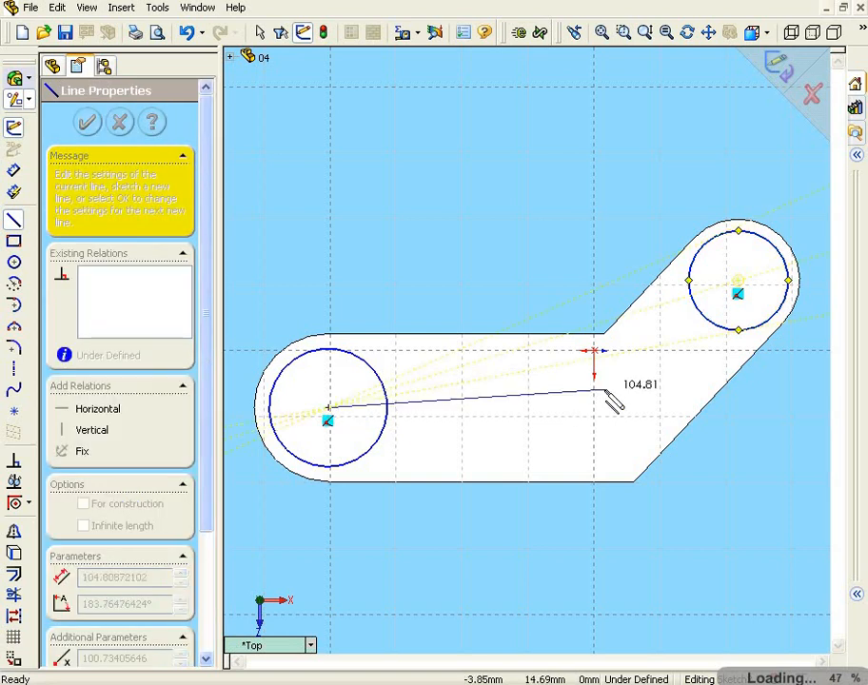
left_click(605, 390)
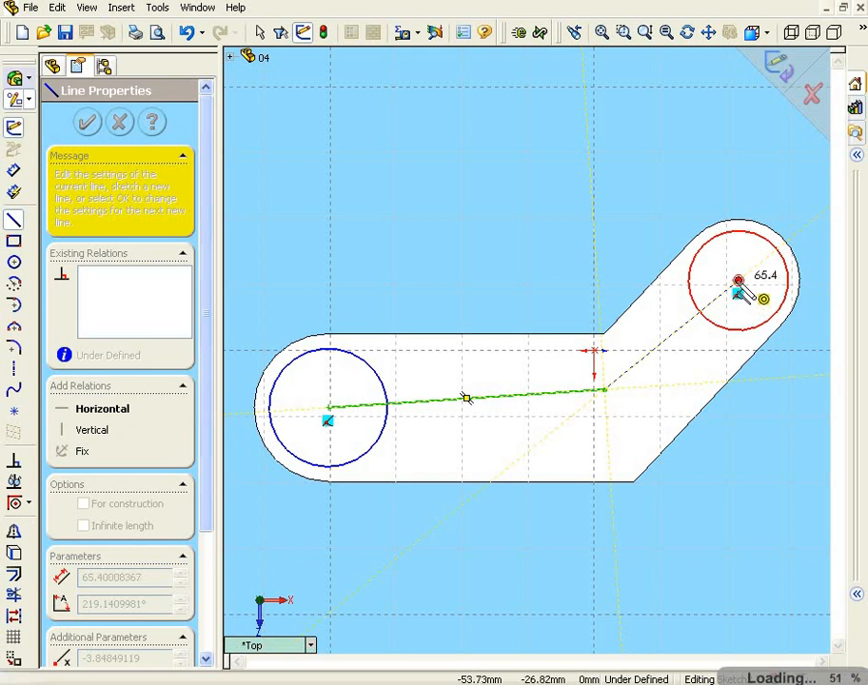
double_click(739, 283)
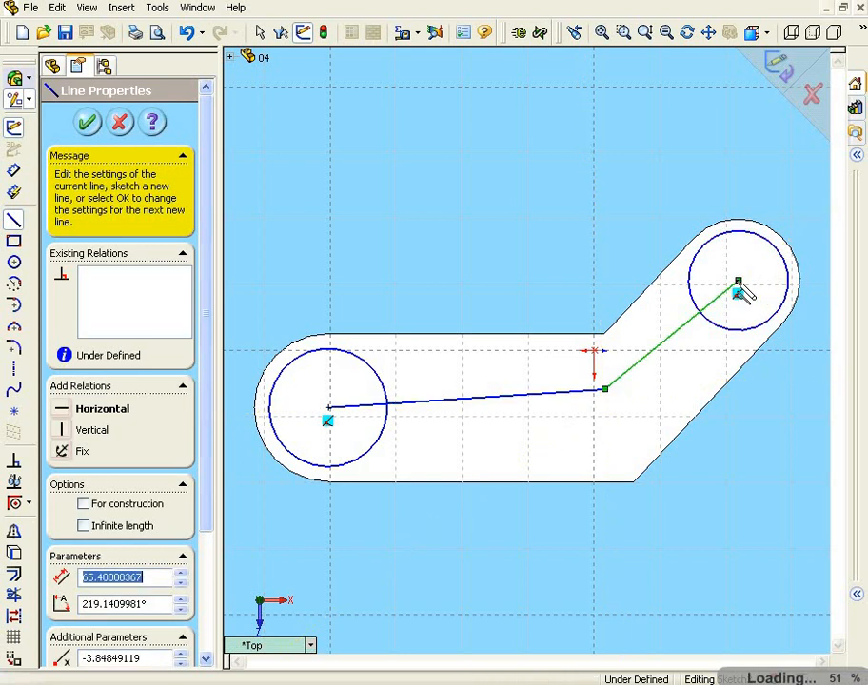
key("Escape")
Add a Horizontal relation to the longer line starting at the large circle's centre.
right_click(400, 131)
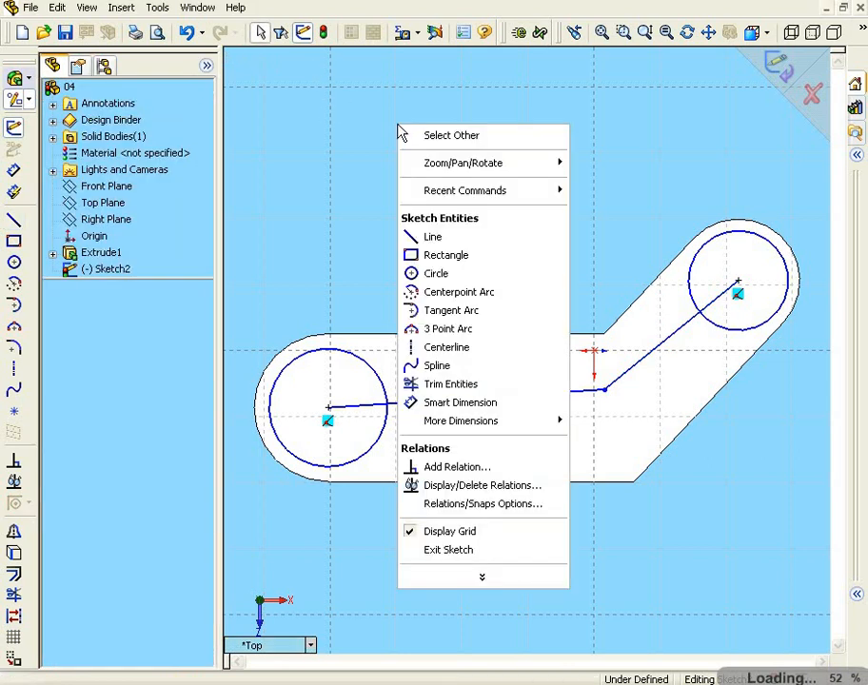
left_click(457, 468)
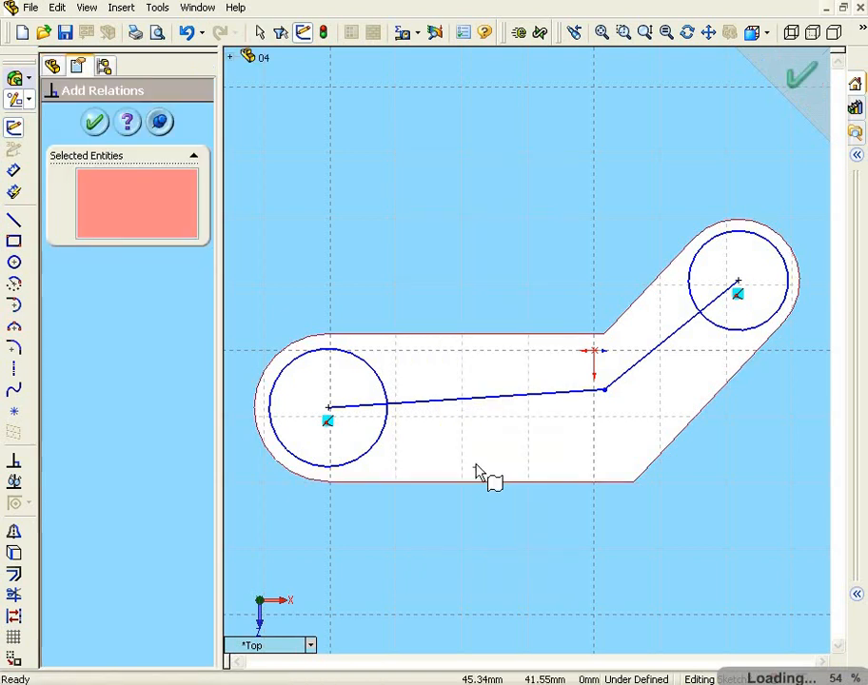
left_click(487, 405)
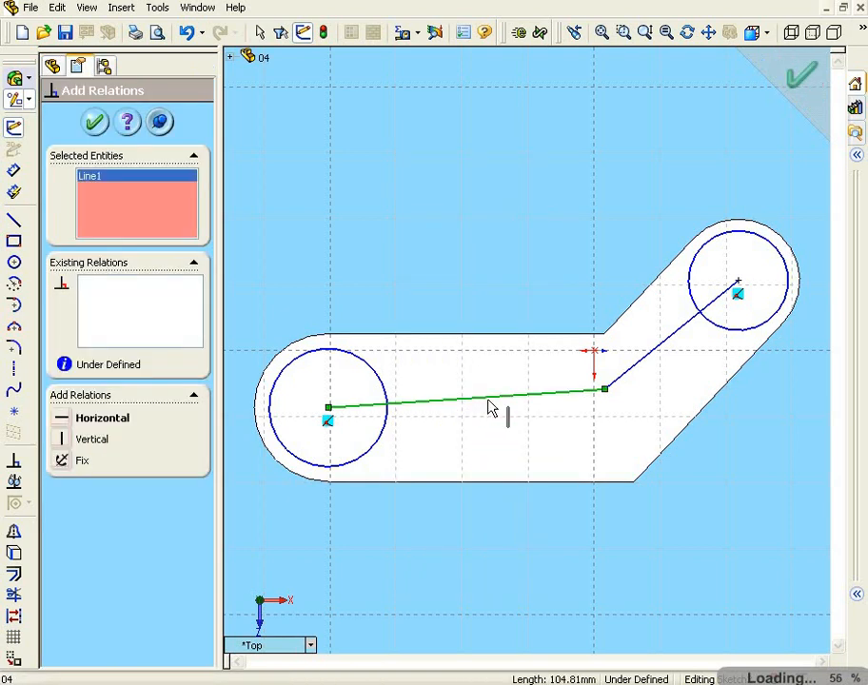
left_click(61, 419)
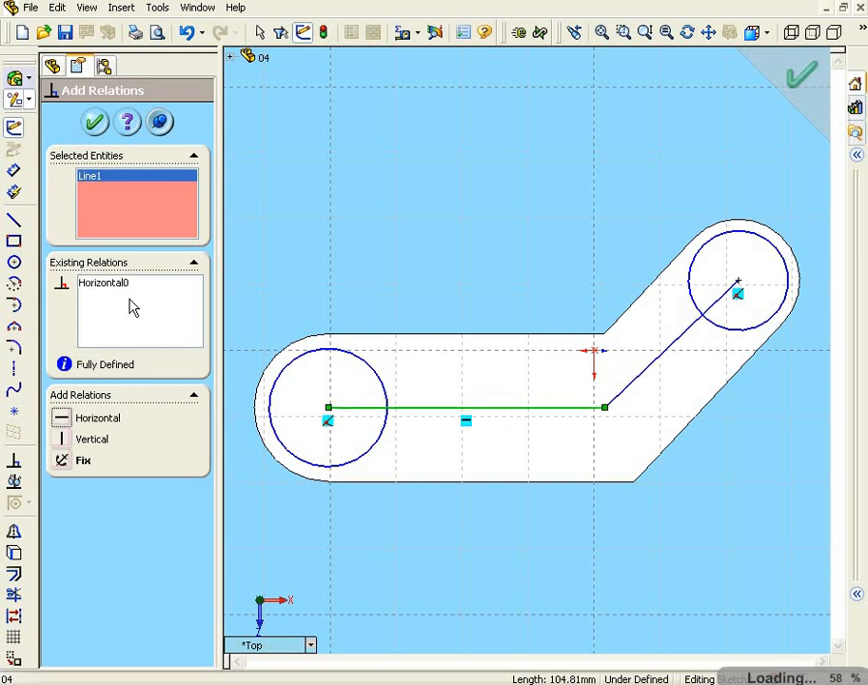
Make the shorter sloped line parallel to the part's inner sloped edge and finish adding relations.
left_click(638, 386)
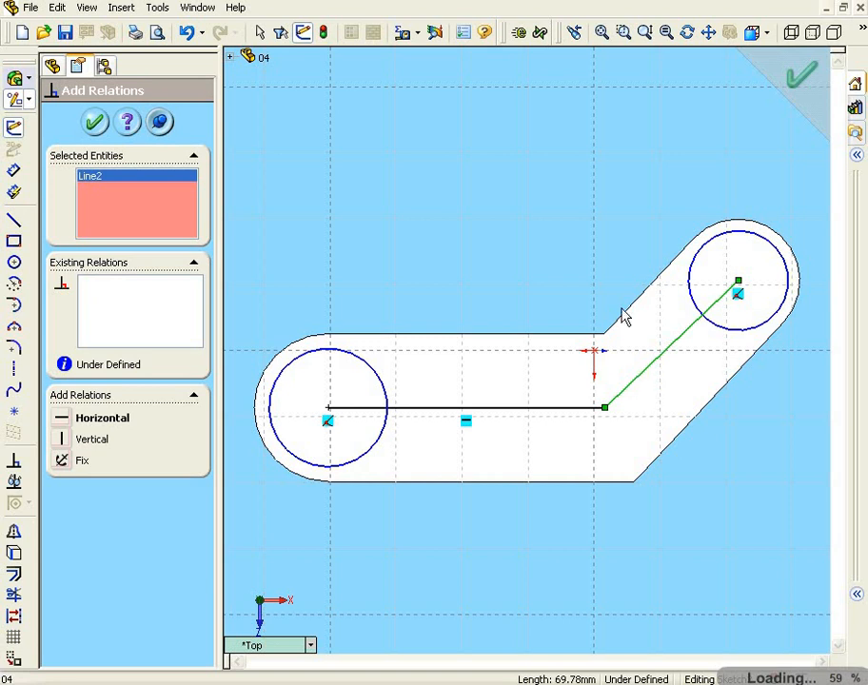
left_click(625, 317)
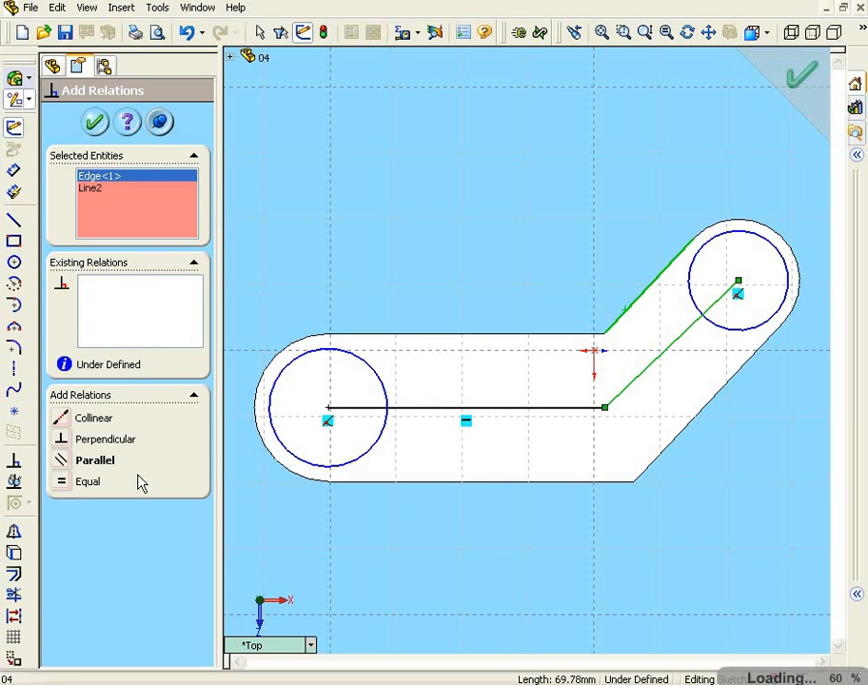
left_click(65, 461)
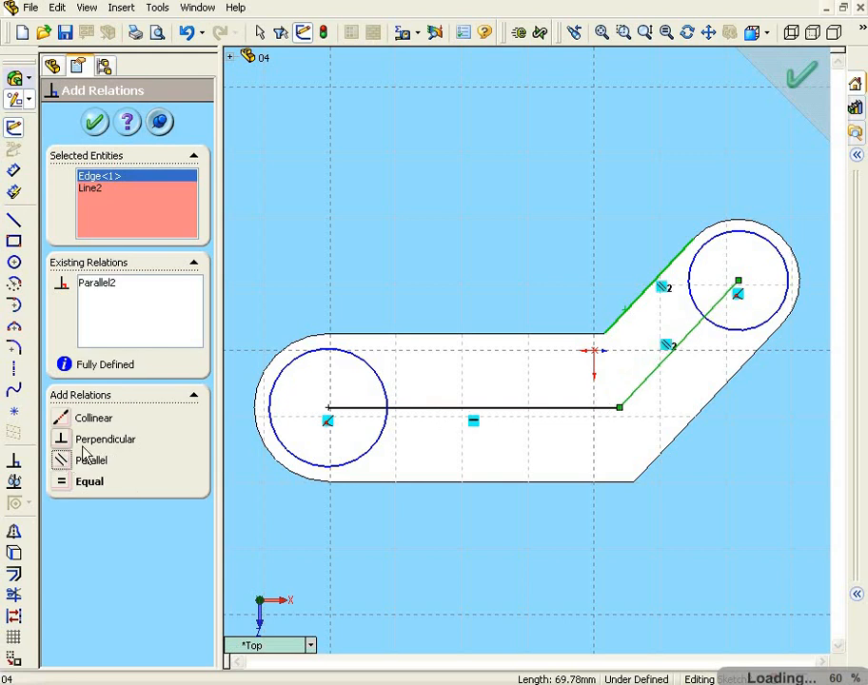
left_click(96, 124)
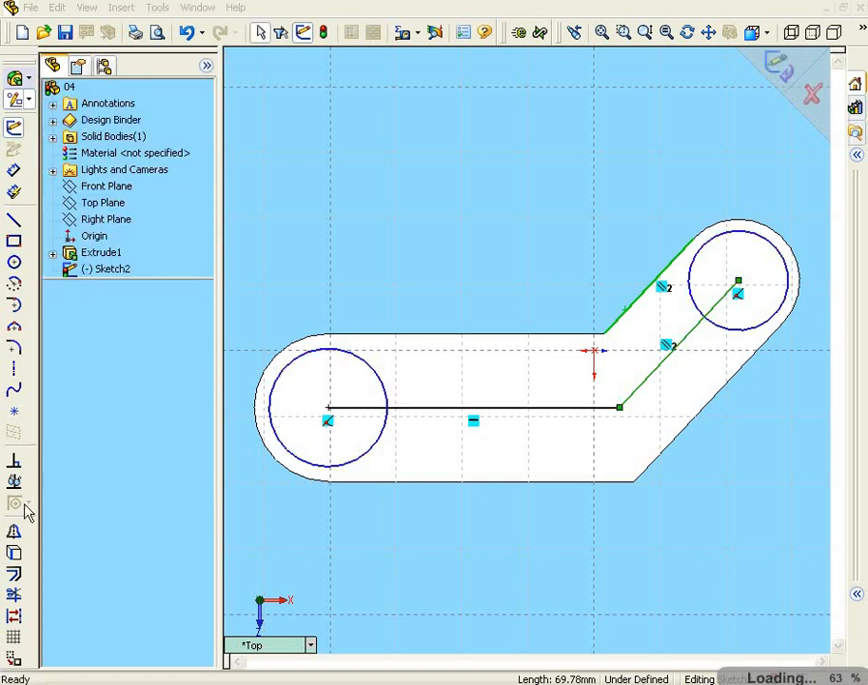
Set up an Offset Entities operation on the connected centre lines with a distance of 10 mm.
left_click(15, 580)
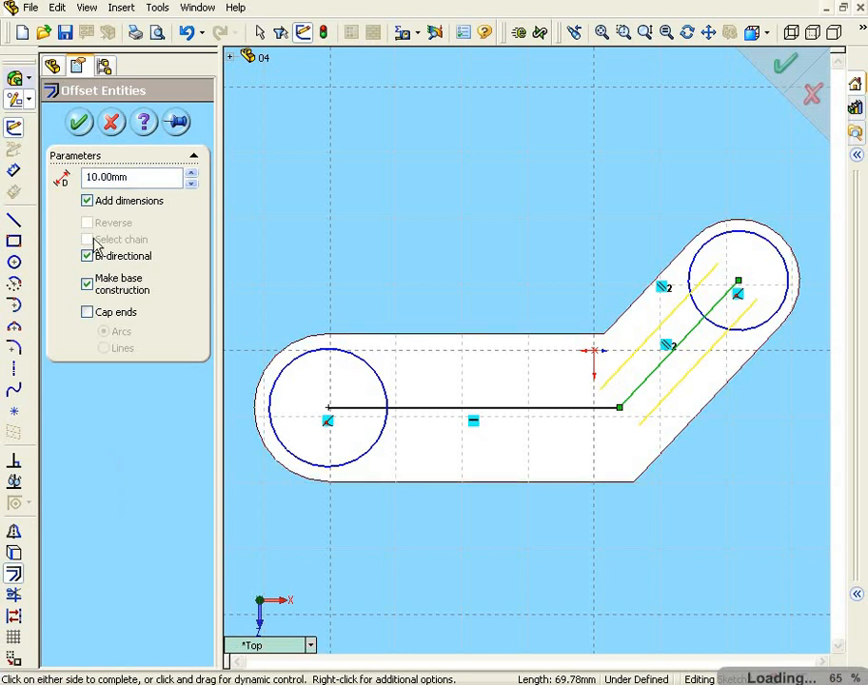
left_click_drag(96, 177, 84, 176)
key("BackSpace")
type("10")
left_click(660, 375)
left_click(658, 373)
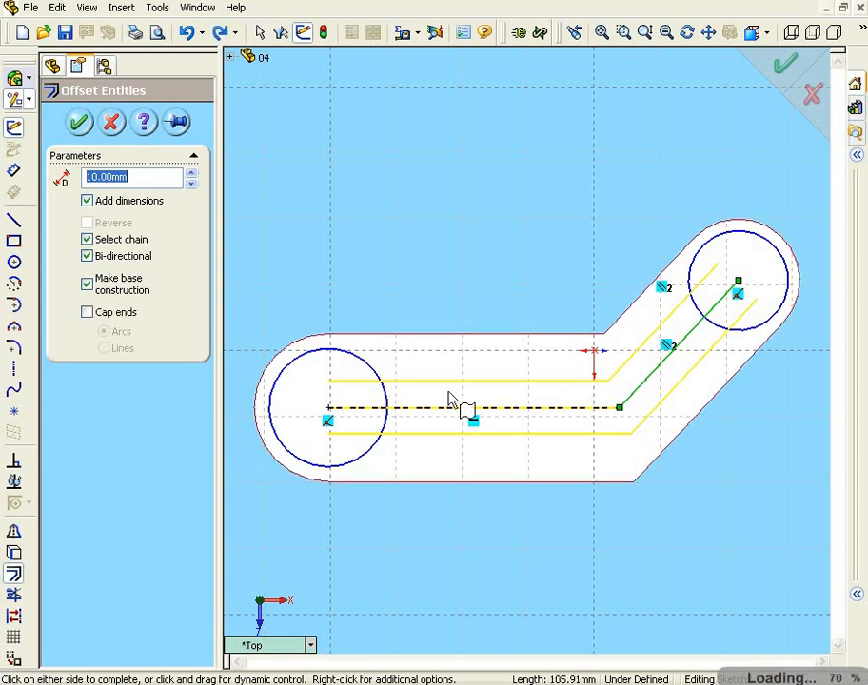
Preview the offset with chain selection and the bi-directional option switched off and on again.
left_click(87, 240)
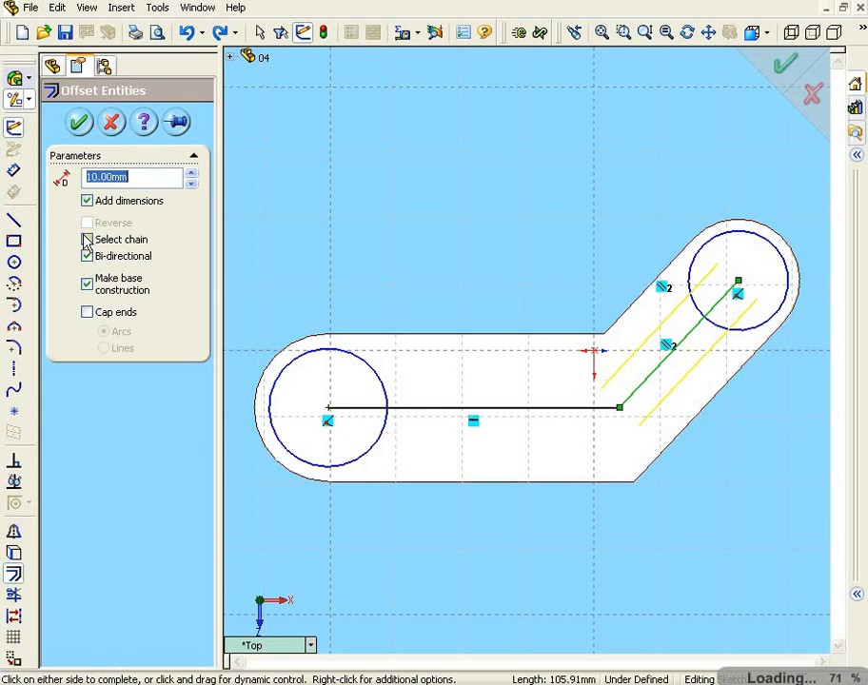
left_click(87, 257)
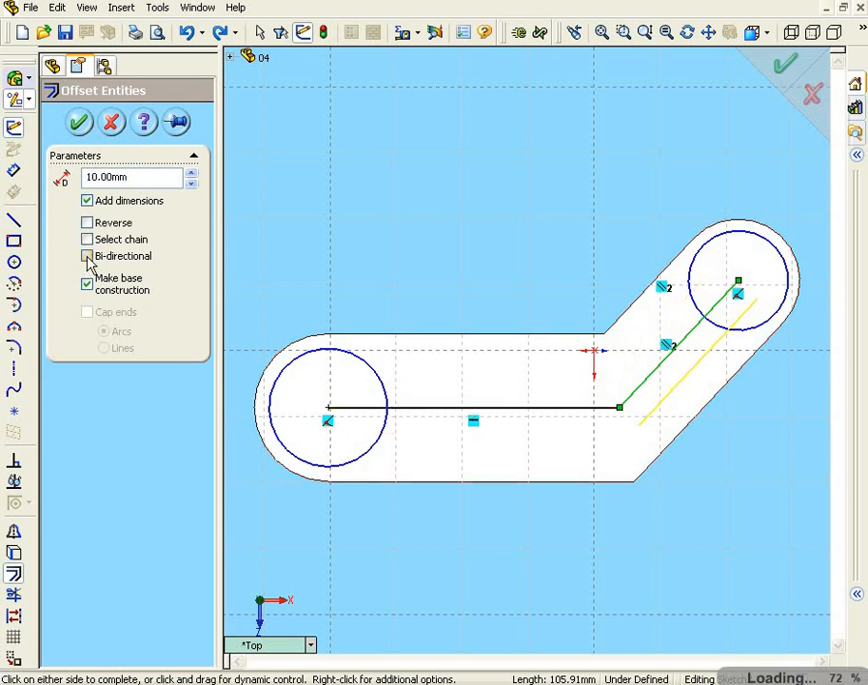
left_click(86, 240)
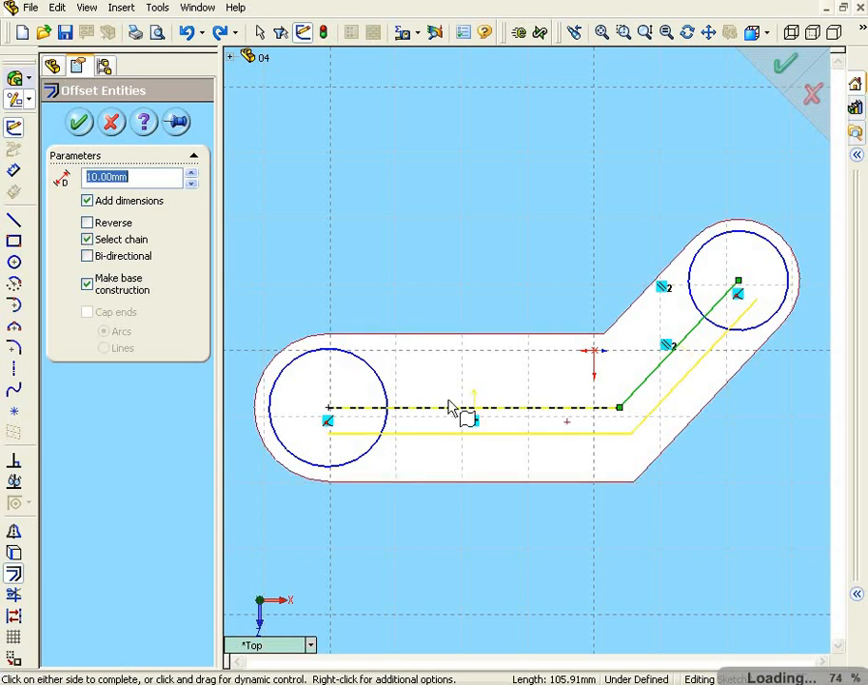
left_click(90, 258)
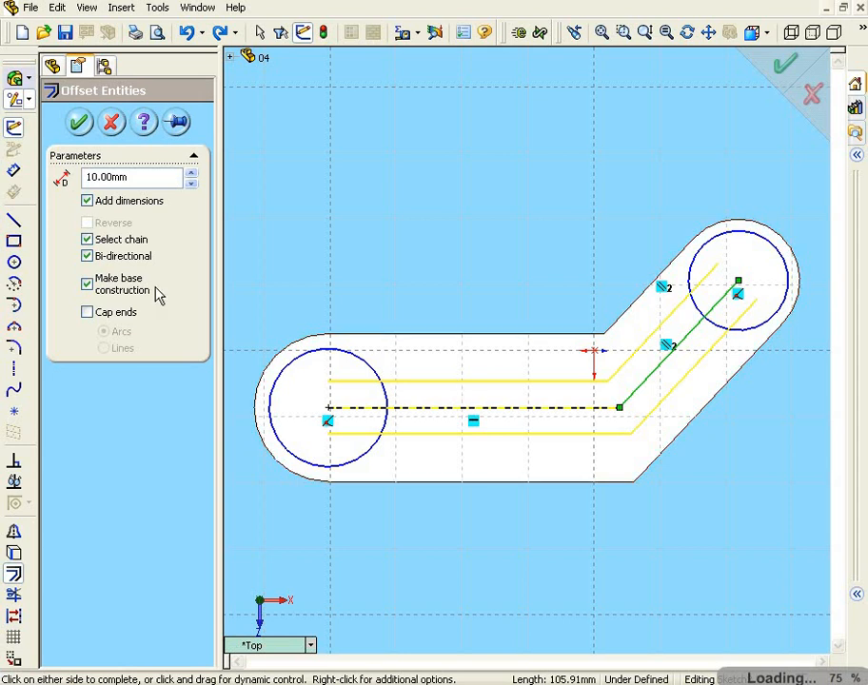
Preview the offset without base construction, and with its ends capped by arcs and by lines.
left_click(88, 285)
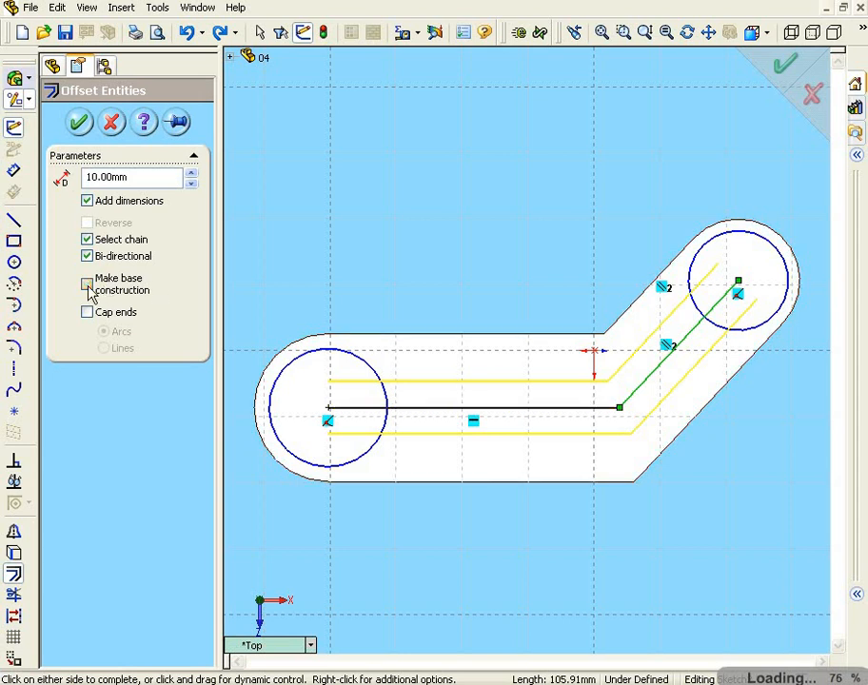
left_click(87, 285)
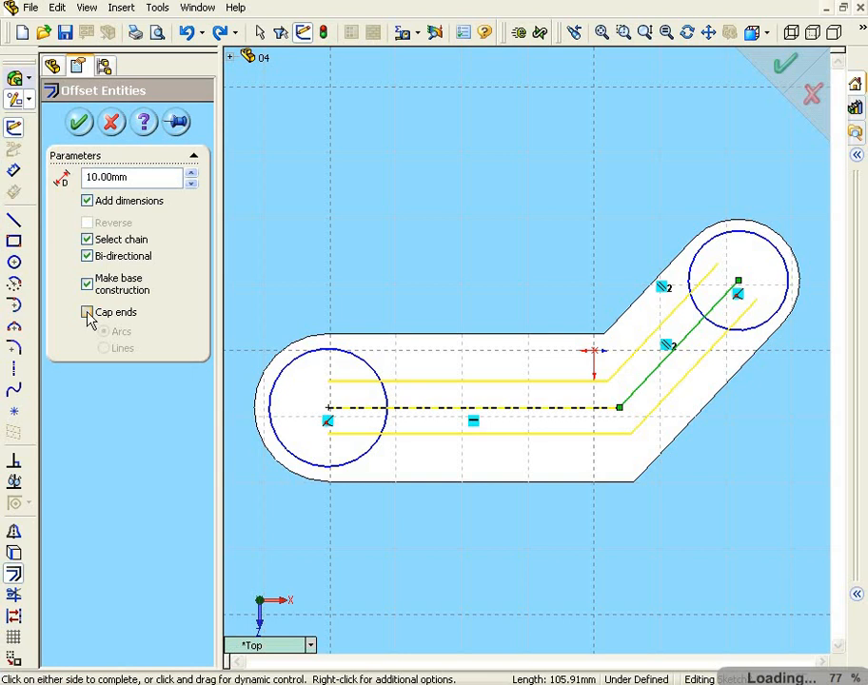
left_click(87, 313)
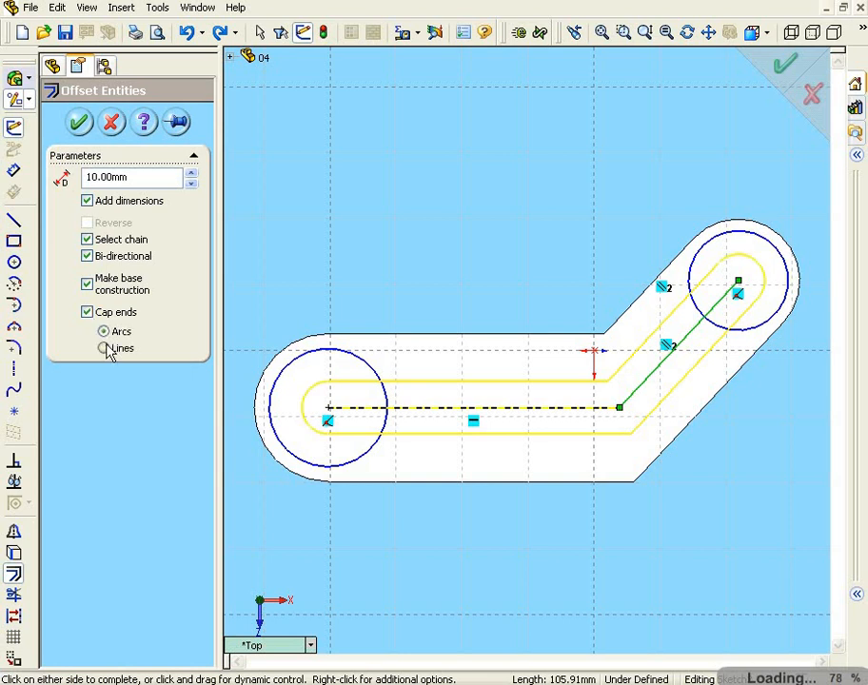
left_click(103, 349)
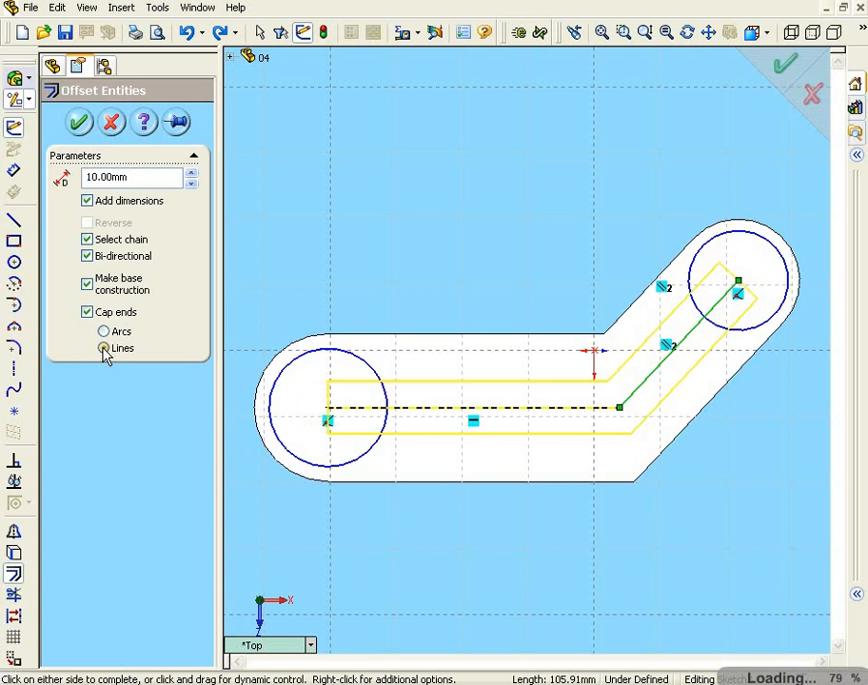
Turn off capped ends and create the 10 mm bi-directional offset with the base lines as construction geometry.
left_click(87, 313)
left_click(87, 312)
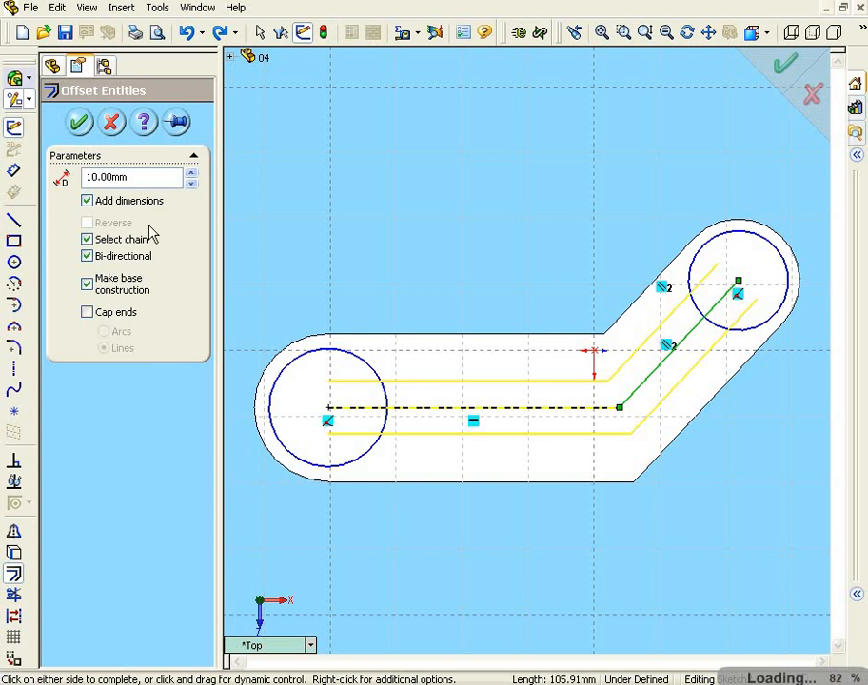
left_click(81, 124)
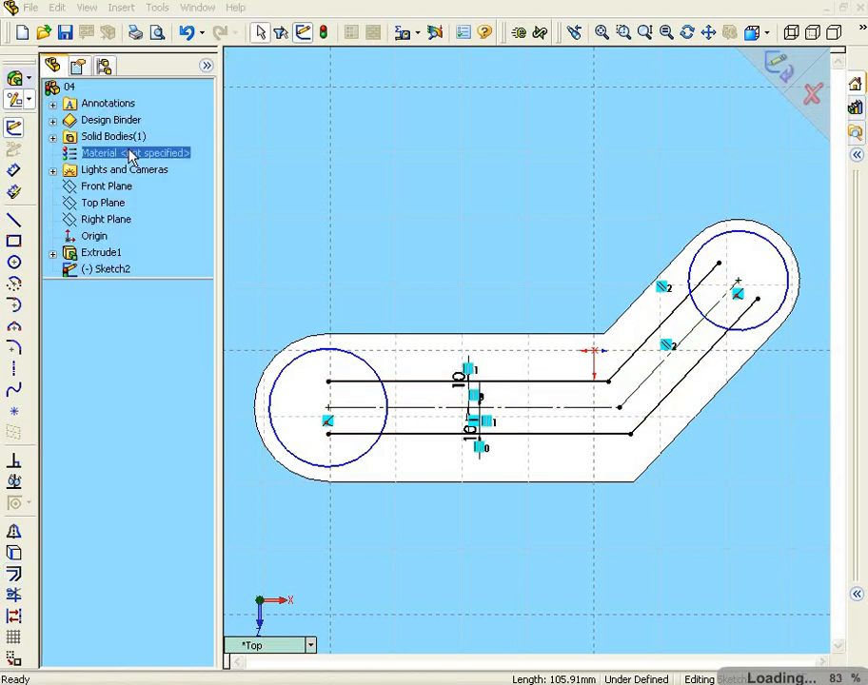
Trim the two offset line ends inside the larger circle with Trim to closest, and undo the stray trim of the upper line.
left_click(15, 596)
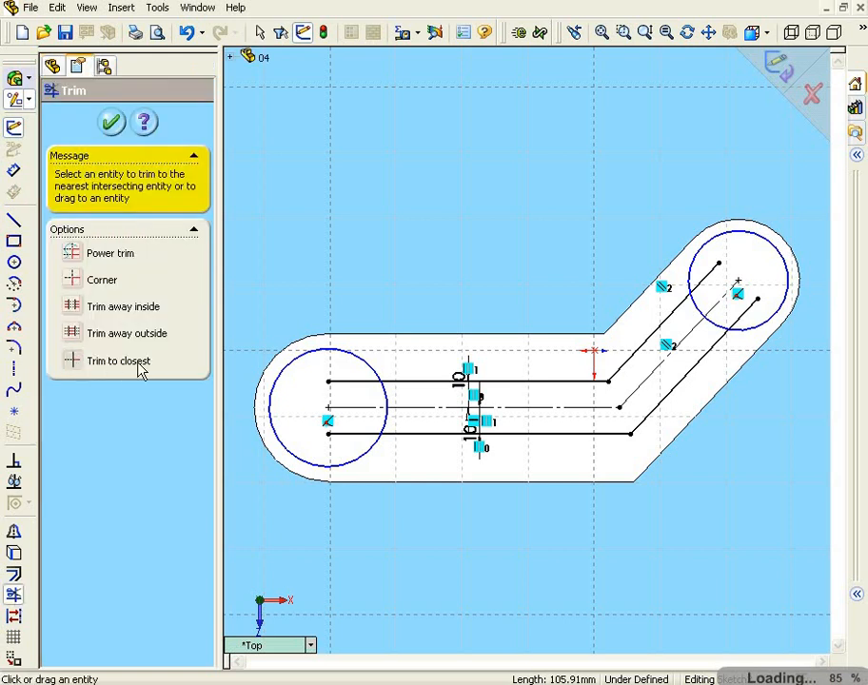
left_click(74, 333)
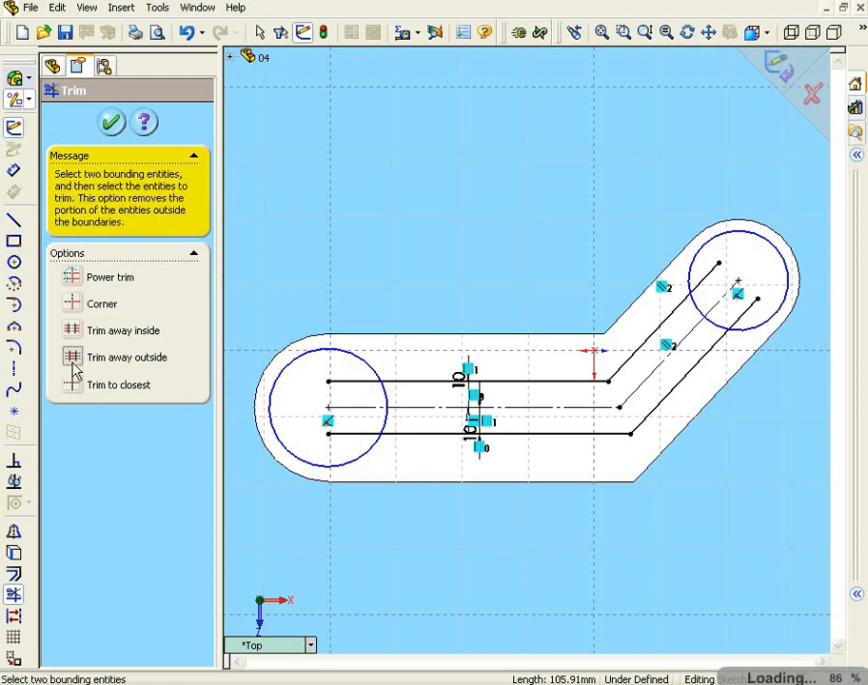
left_click(119, 382)
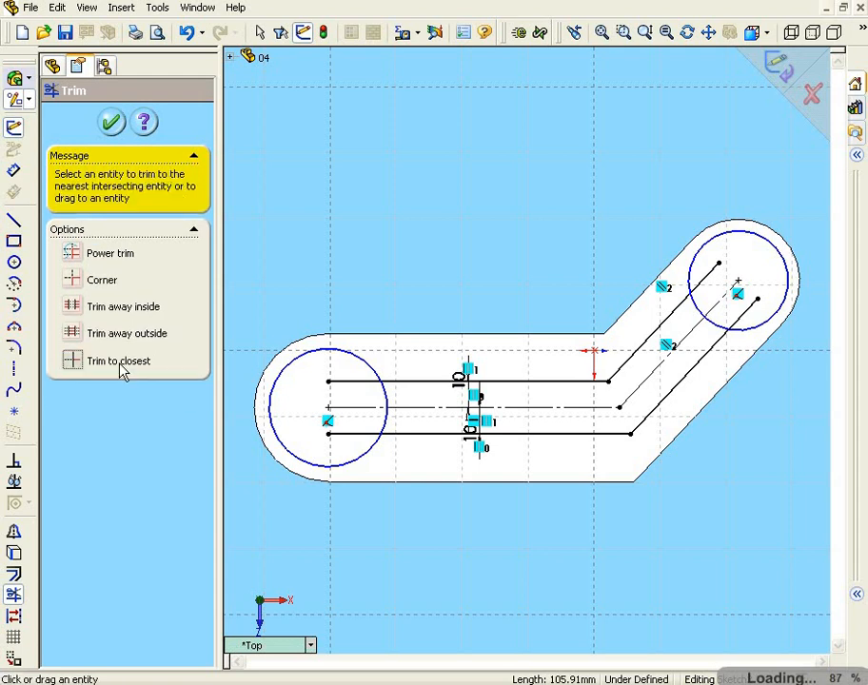
left_click(350, 381)
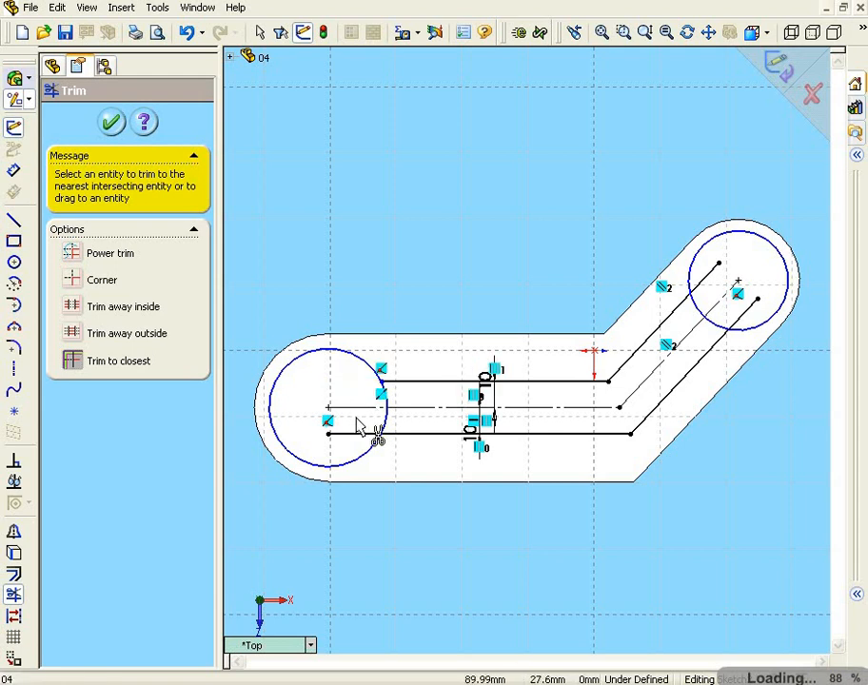
left_click(362, 434)
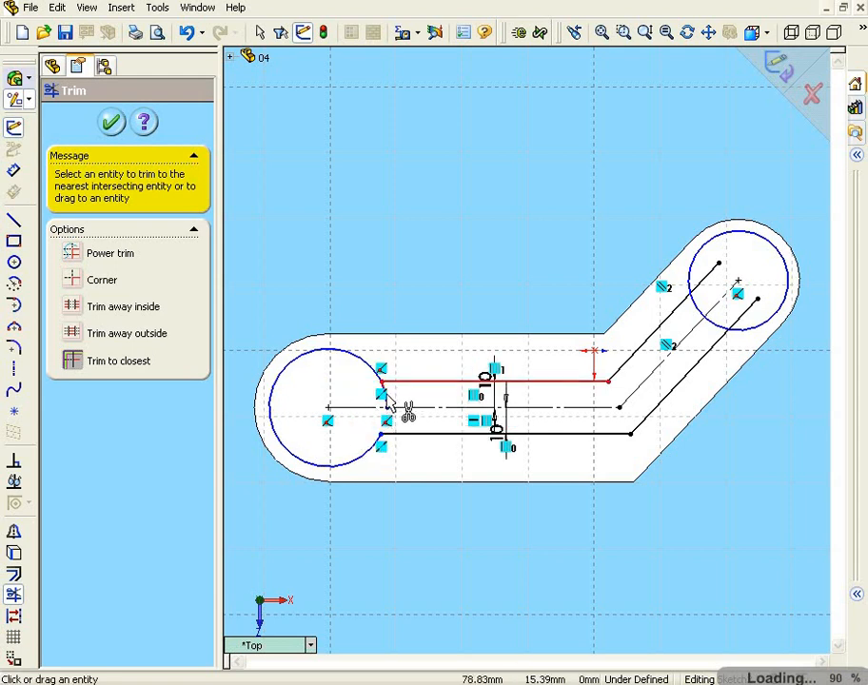
left_click(381, 390)
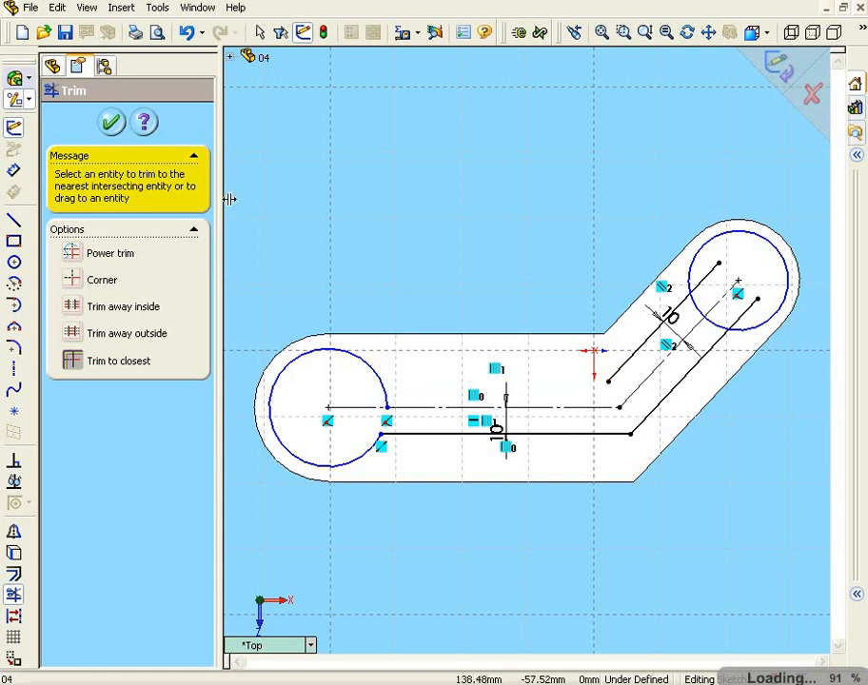
left_click(187, 33)
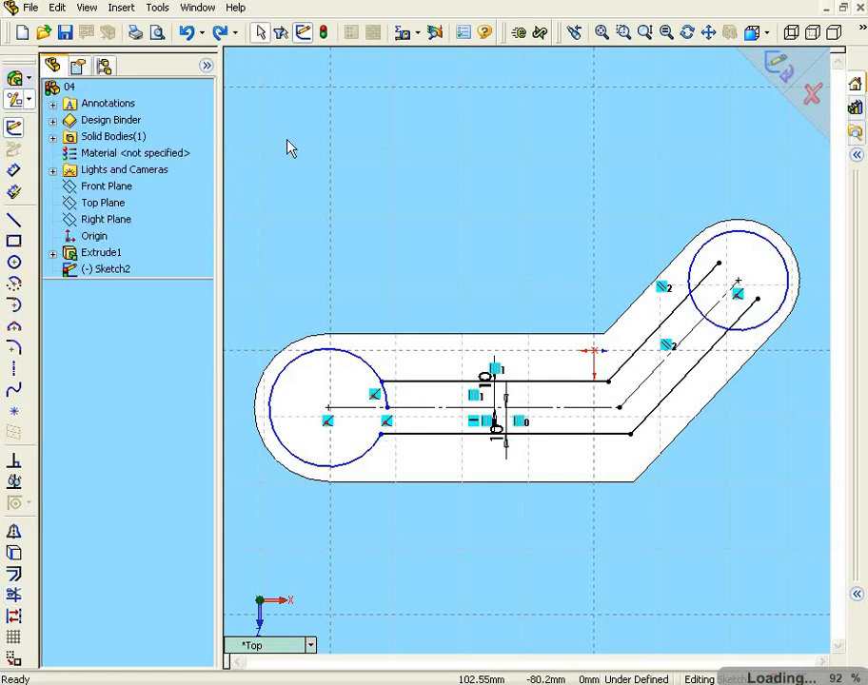
Trim away the larger circle's remaining arc segment between the upper offset line and the centre line.
left_click(623, 32)
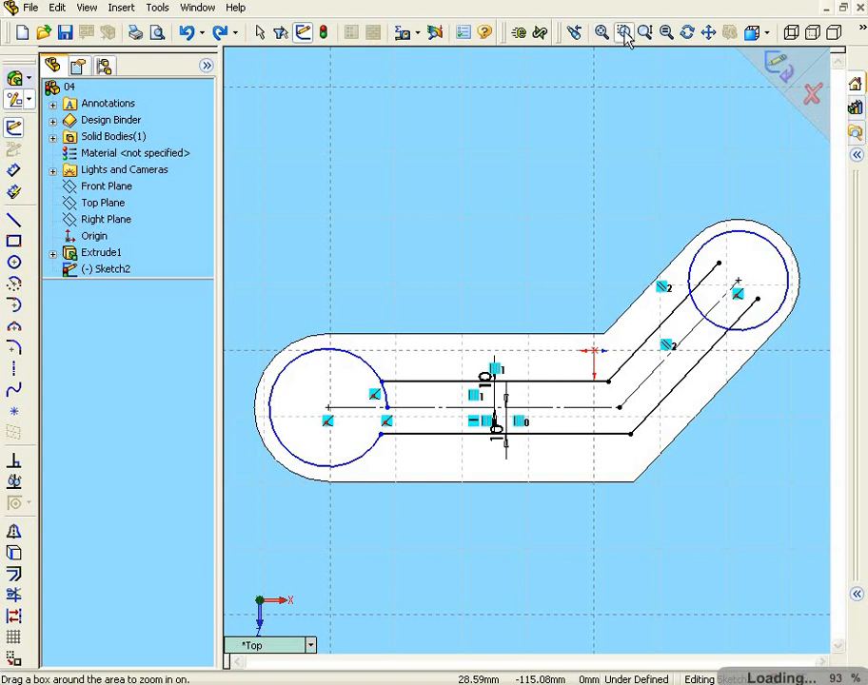
left_click_drag(282, 343, 466, 470)
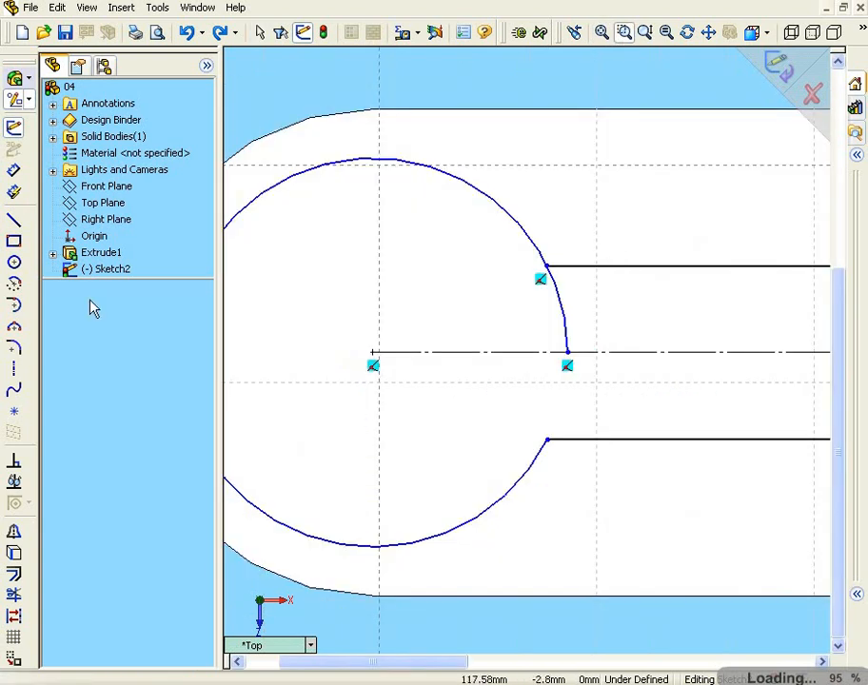
left_click(14, 595)
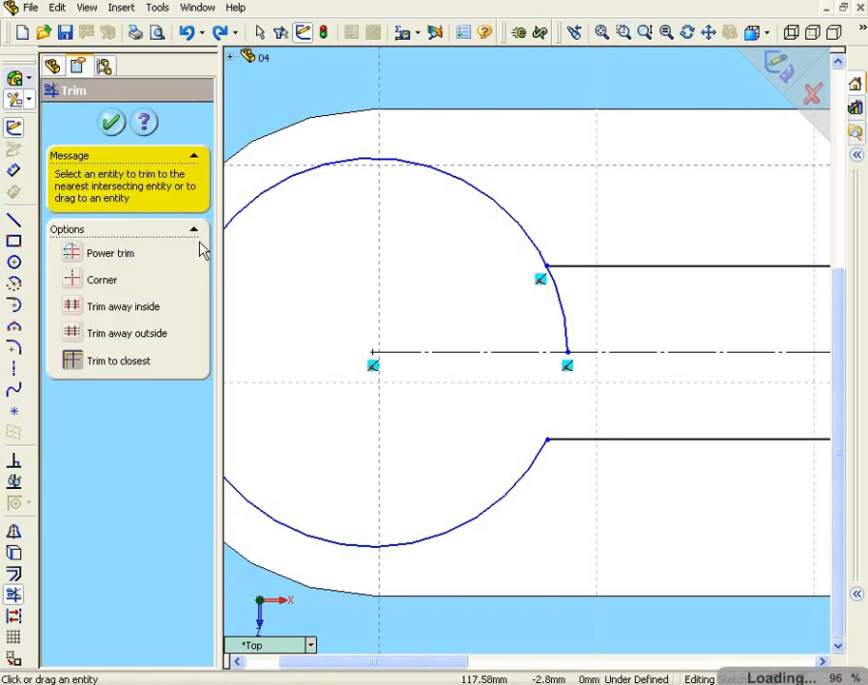
left_click(566, 320)
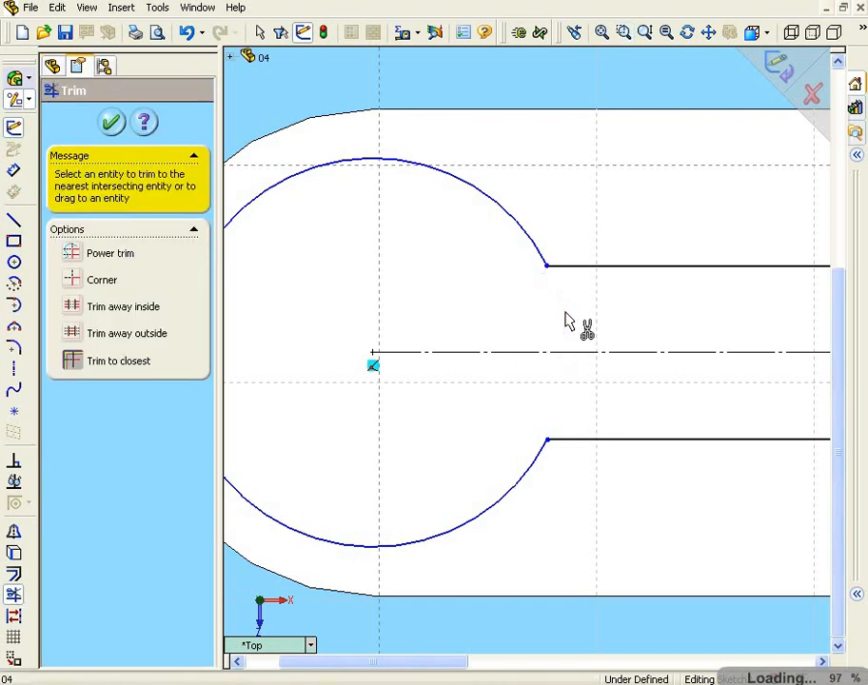
Trim the two offset line ends inside the smaller circle and its arc between the lines to close the profile.
left_click(602, 35)
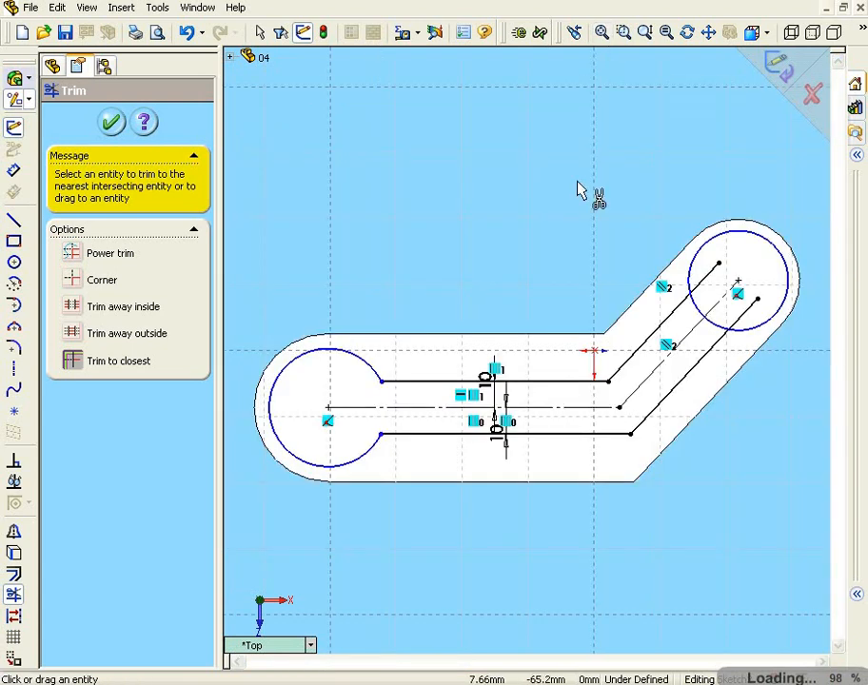
left_click(704, 282)
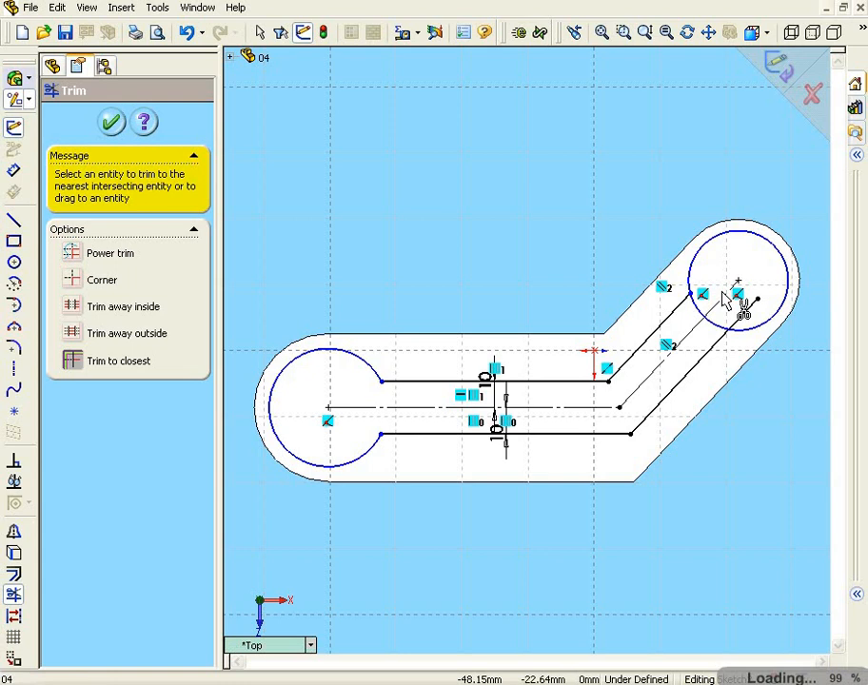
left_click(750, 315)
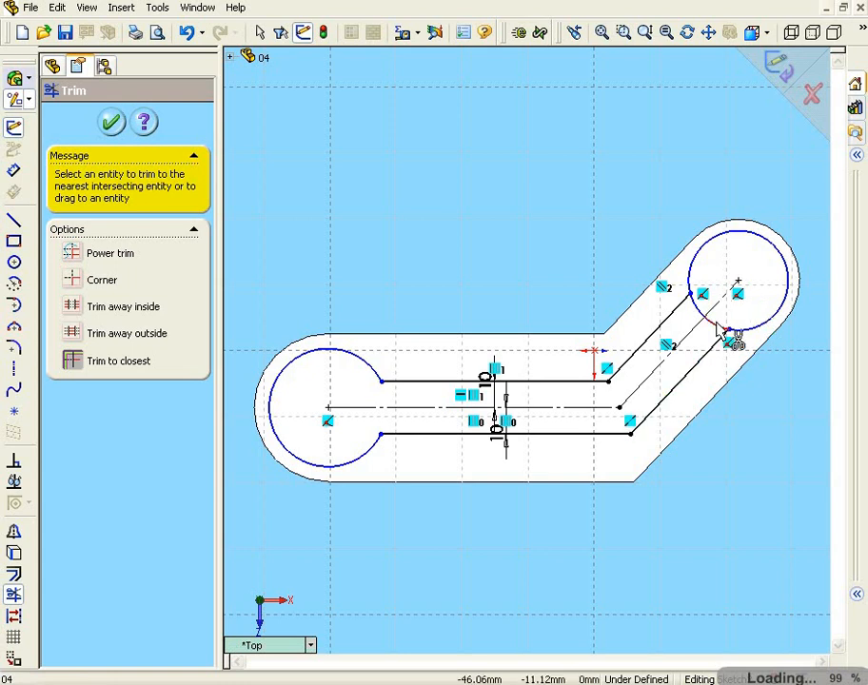
left_click(721, 330)
left_click(699, 314)
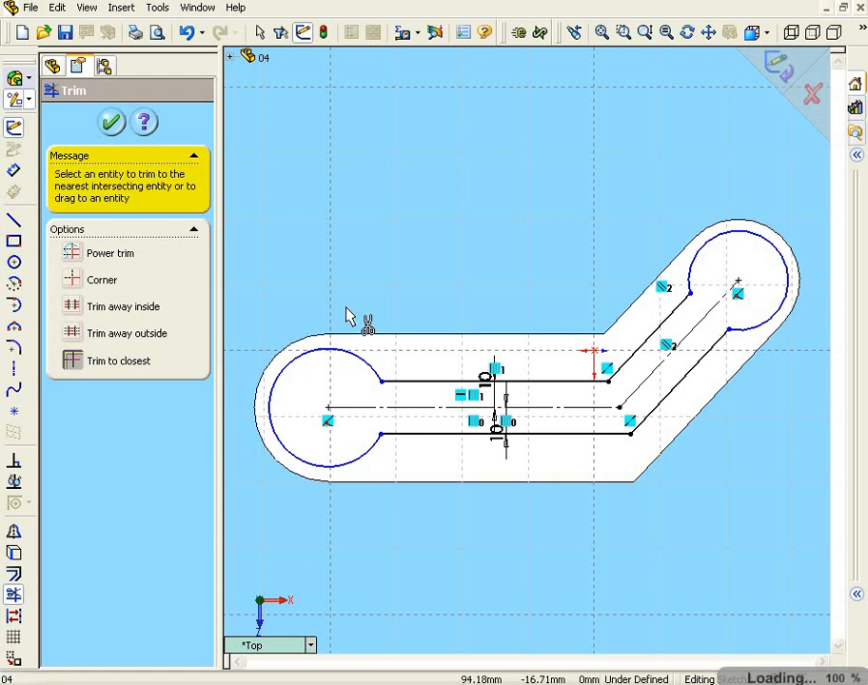
Dimension the radii of the large and small end arcs, keeping their sizes as drawn.
left_click(14, 173)
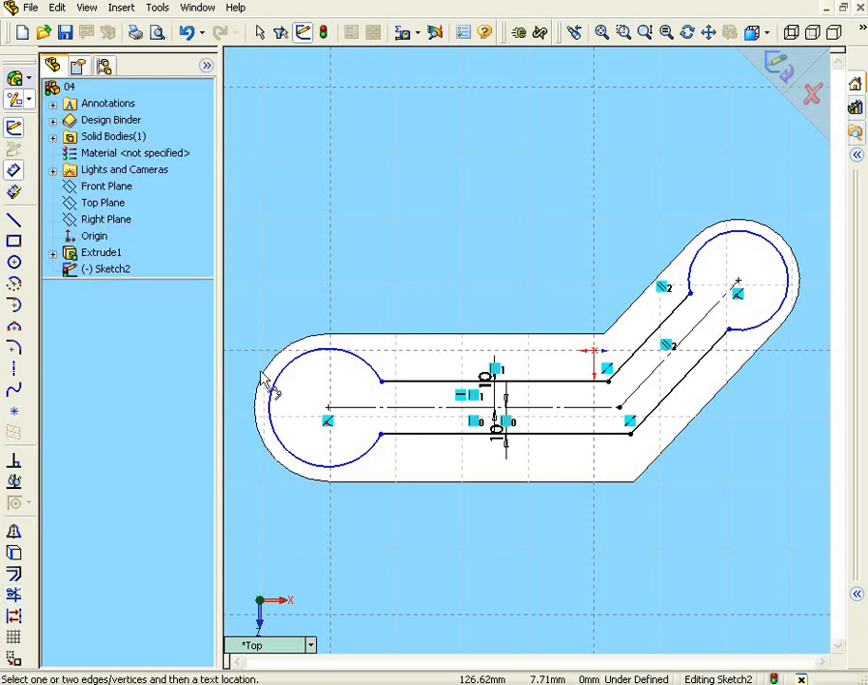
left_click(335, 356)
left_click(274, 270)
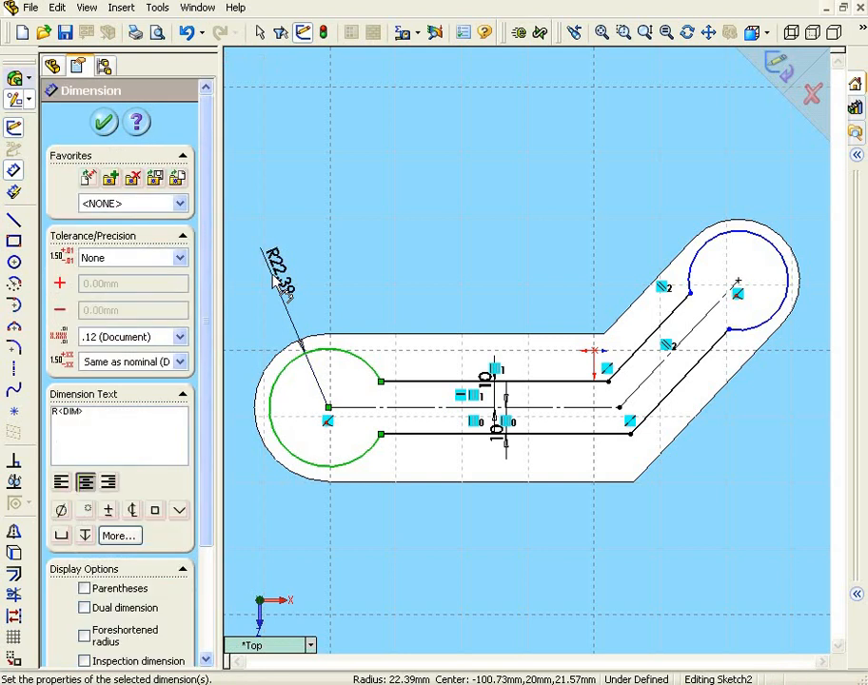
left_click(276, 270)
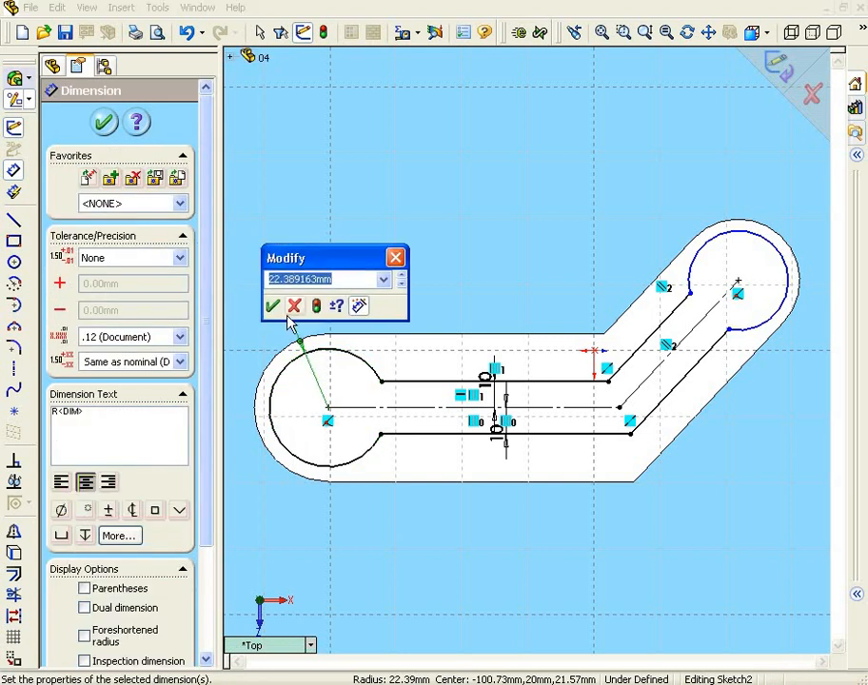
left_click(292, 307)
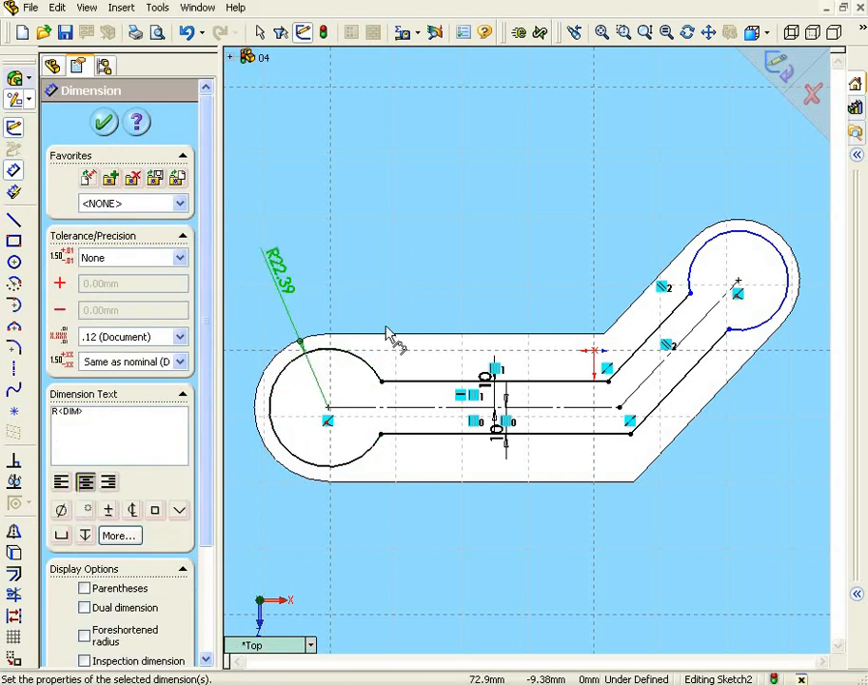
left_click(758, 241)
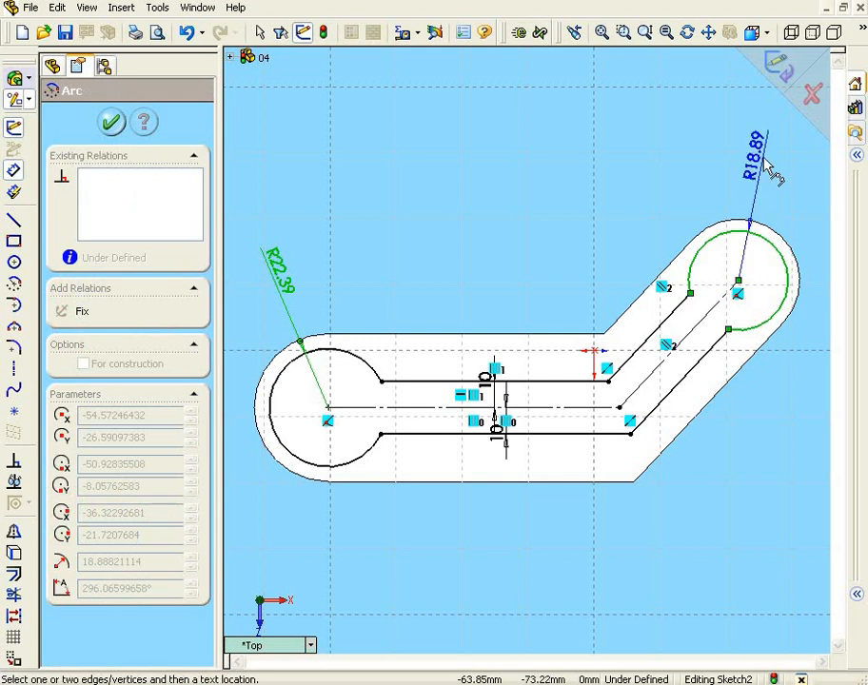
left_click(767, 155)
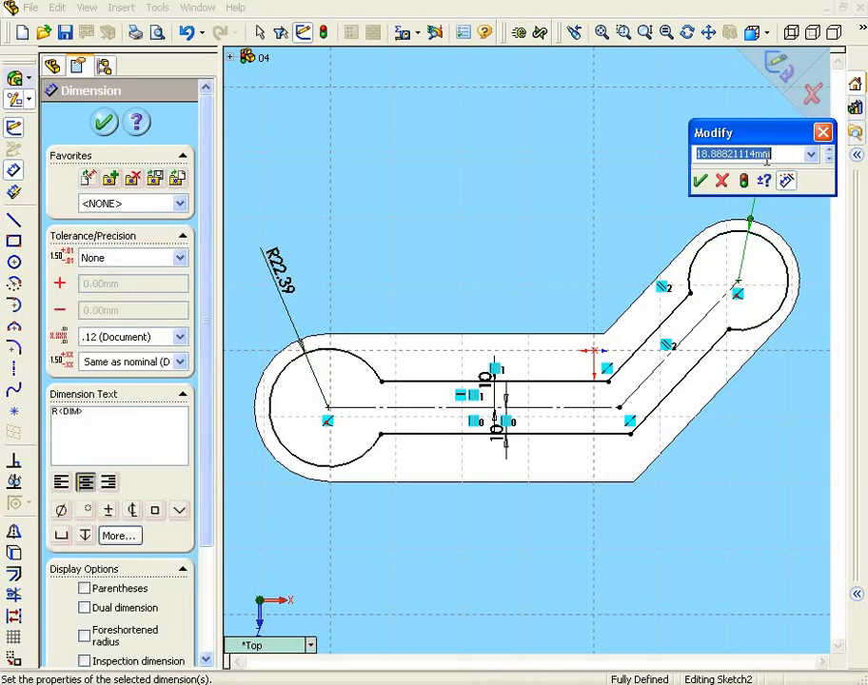
left_click(702, 180)
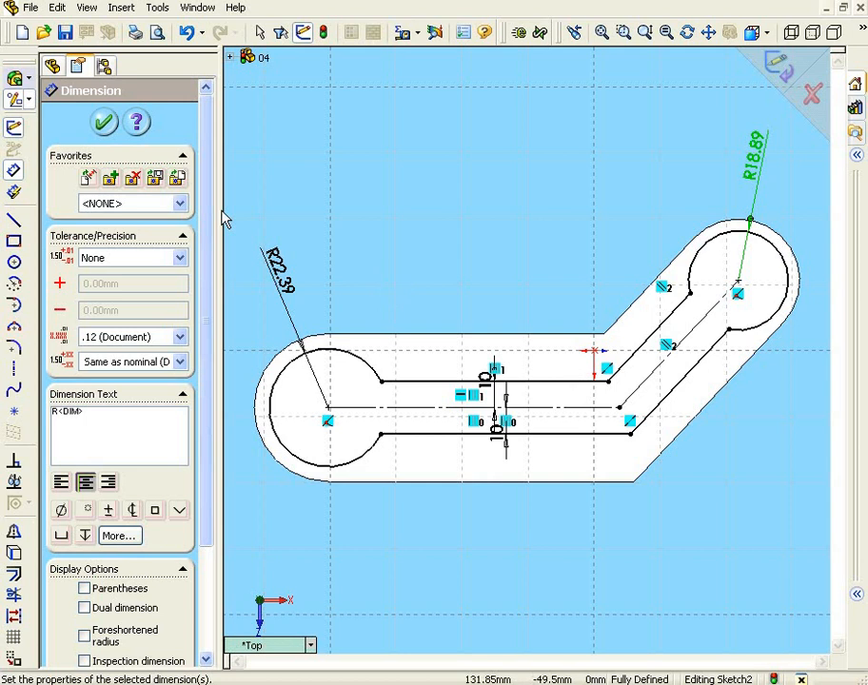
Extrude the closed profile from its sketch plane as a blind boss with a depth of 2 mm.
left_click(15, 79)
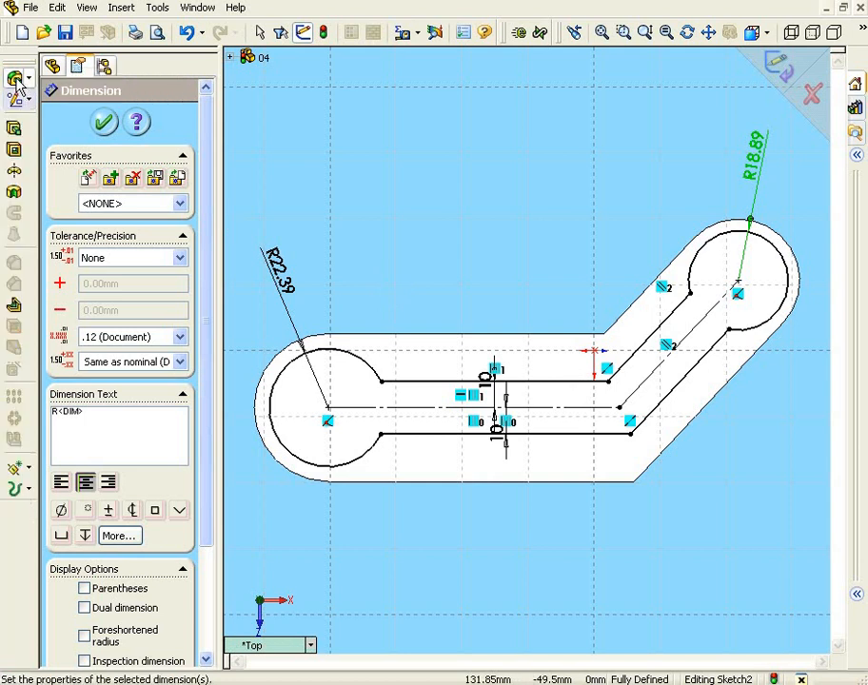
left_click(14, 129)
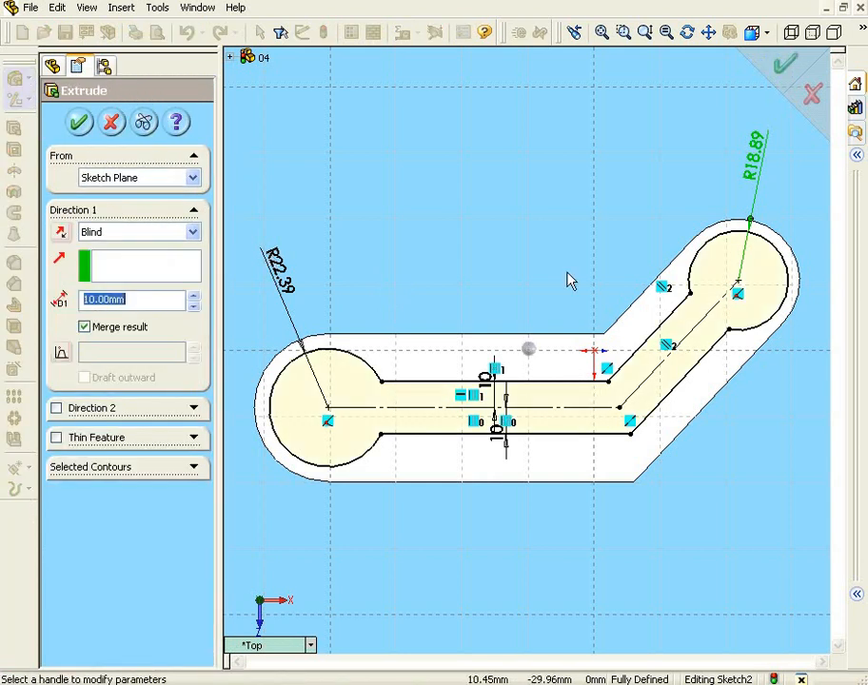
left_click(766, 34)
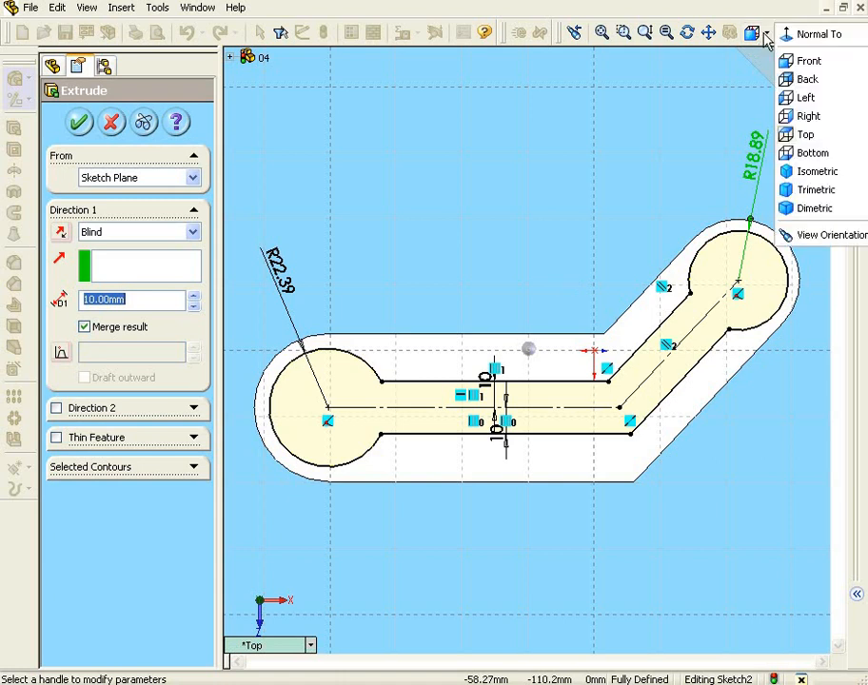
left_click(833, 191)
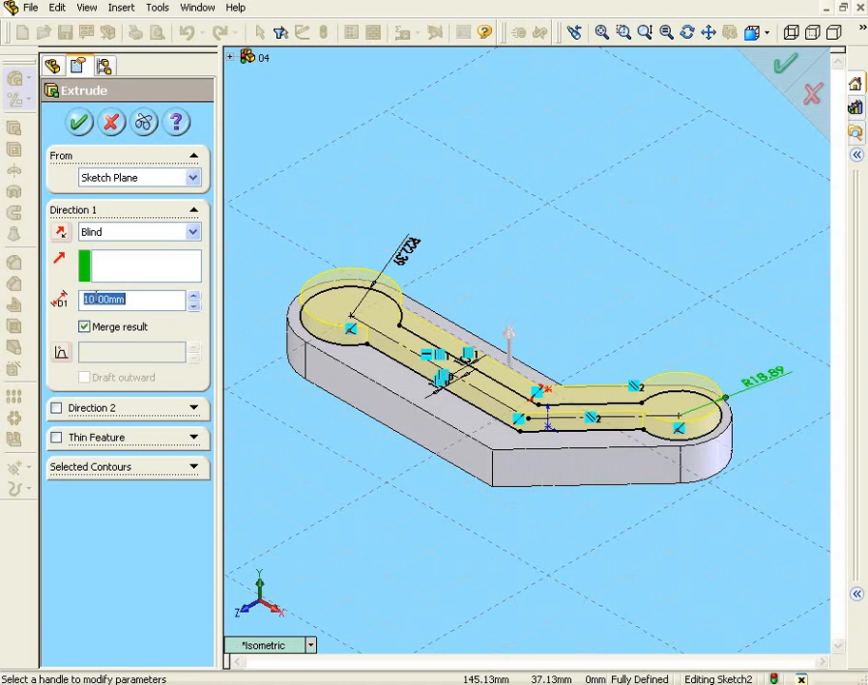
left_click_drag(96, 298, 59, 311)
type("2")
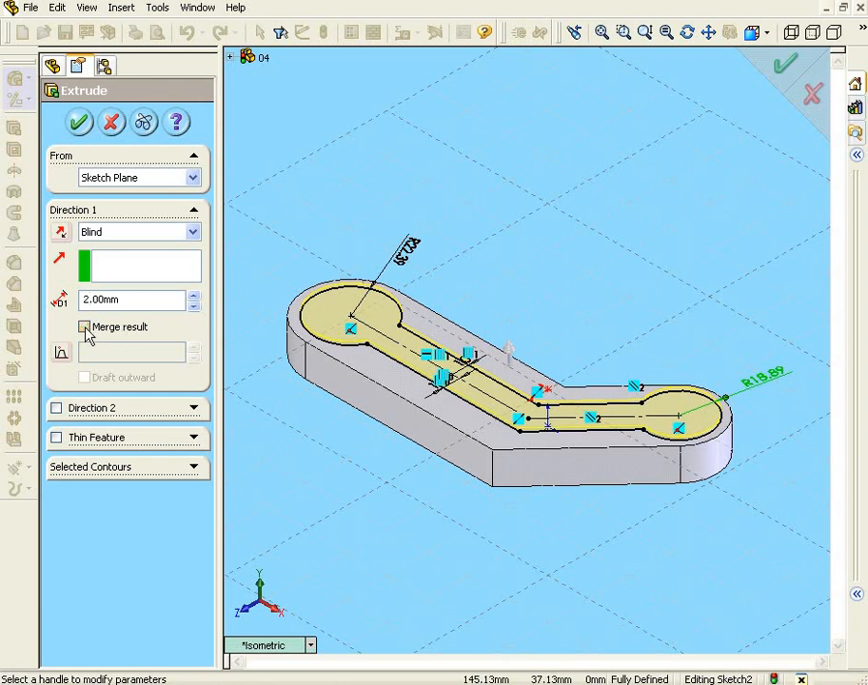
left_click(79, 123)
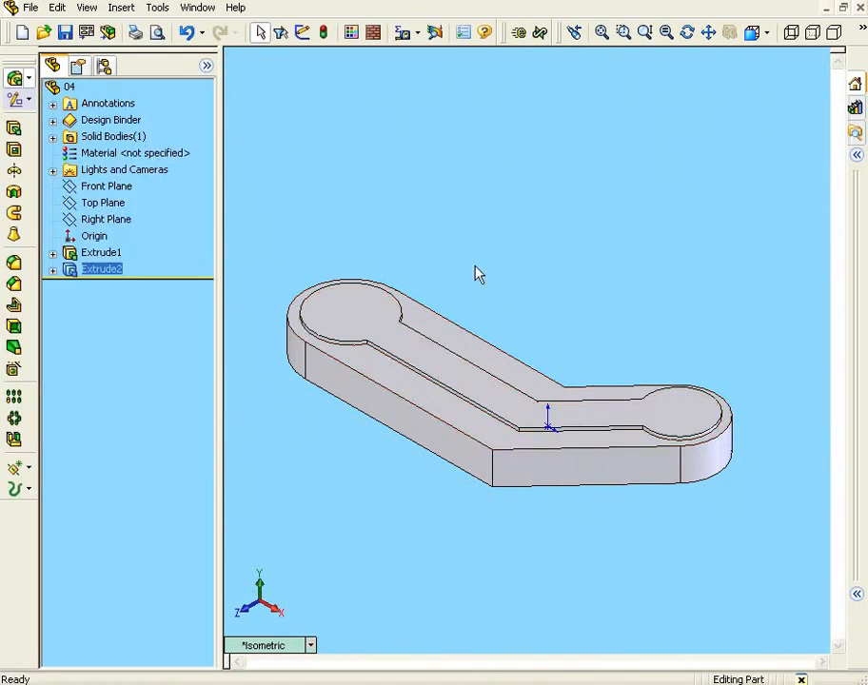
Start a new sketch on the top face of the raised boss.
middle_click_drag(478, 274, 505, 252)
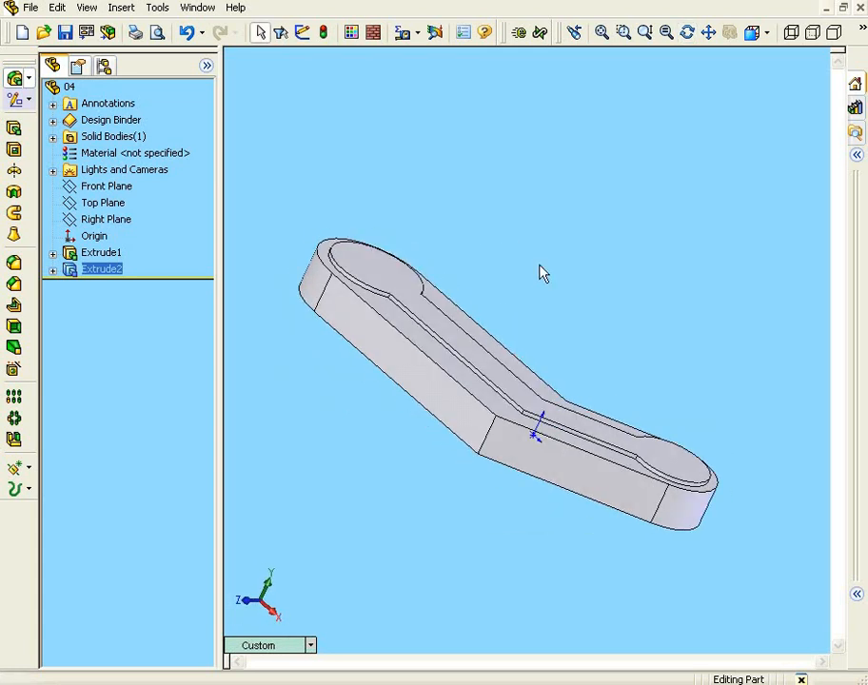
left_click(766, 32)
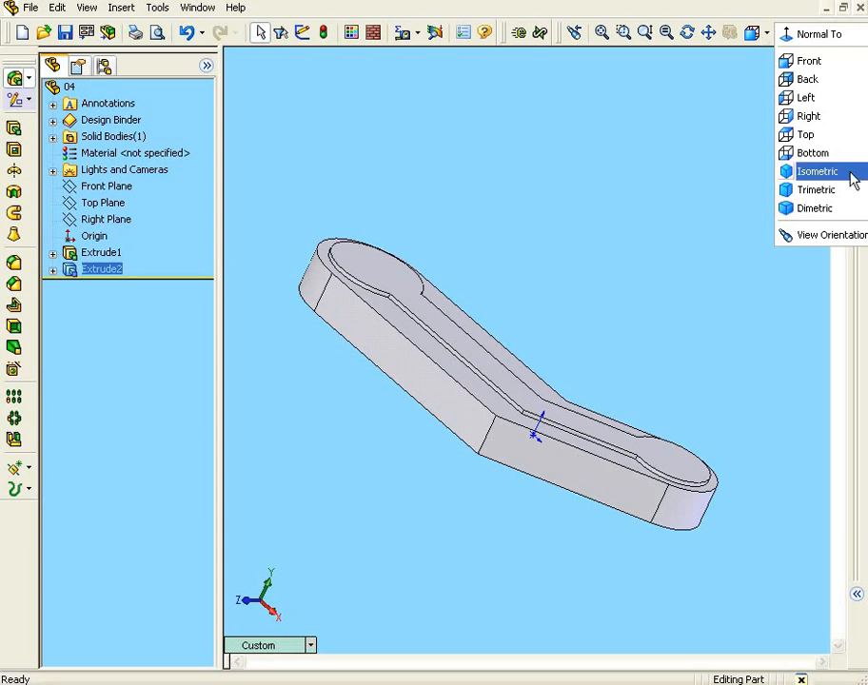
left_click(819, 171)
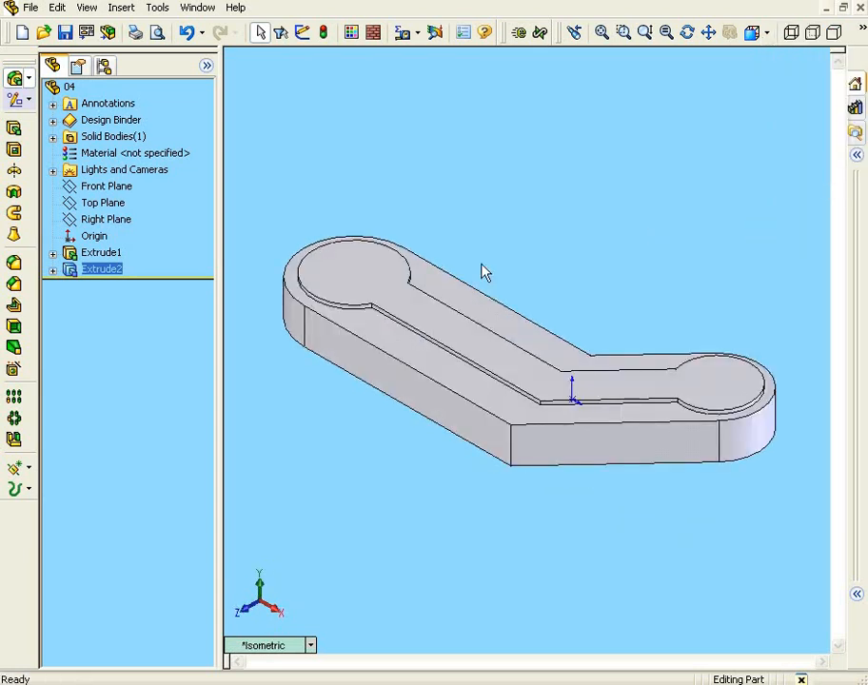
right_click(354, 258)
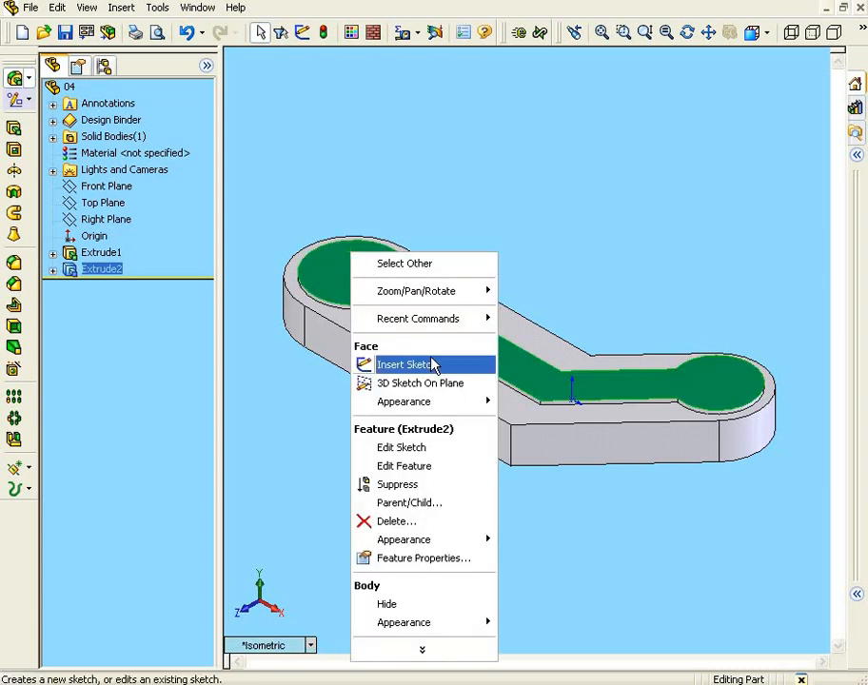
left_click(408, 364)
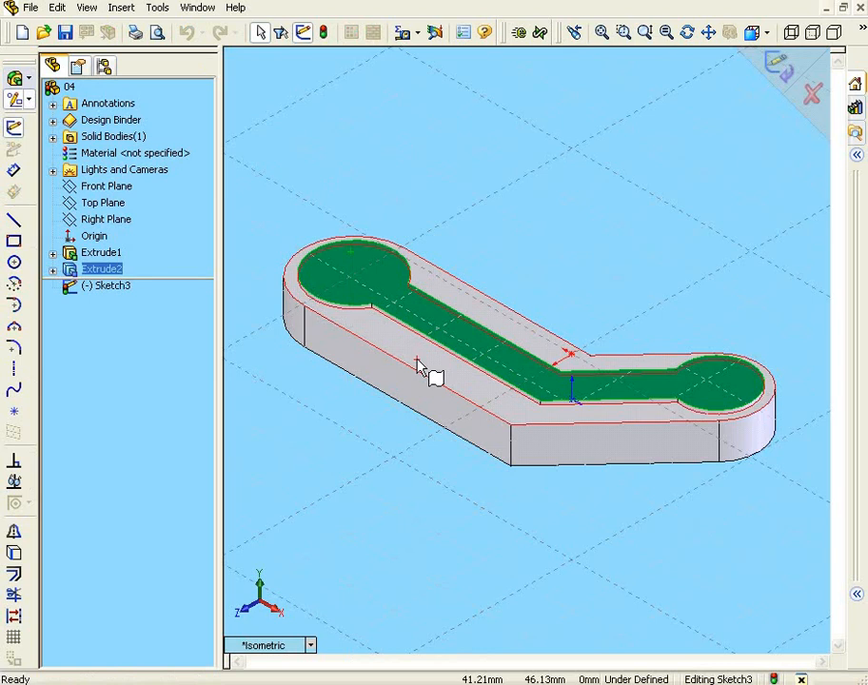
left_click(769, 35)
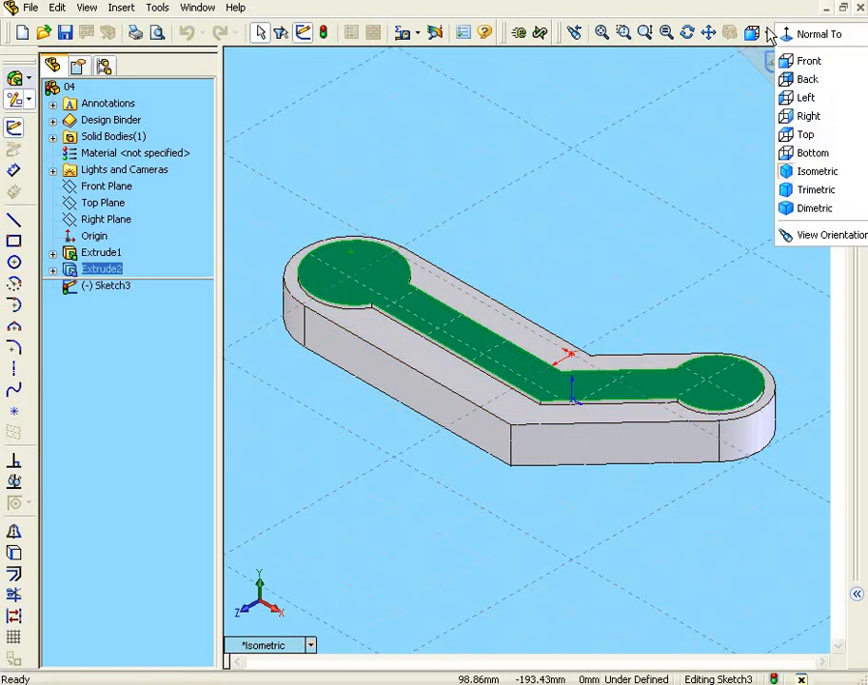
left_click(805, 134)
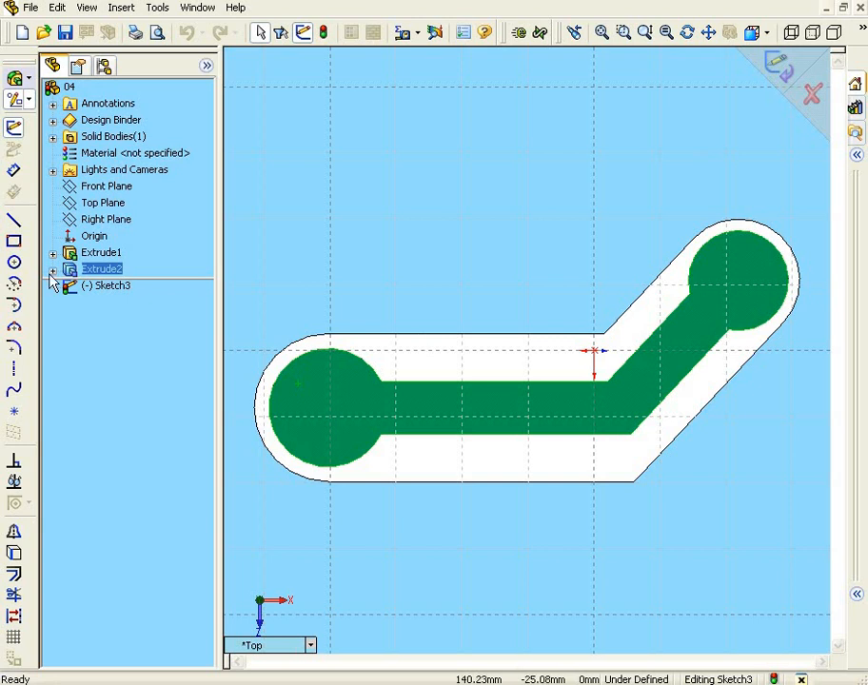
Sketch a circle of about 20 mm radius concentric with the boss's large round end and finish the sketch.
left_click(16, 268)
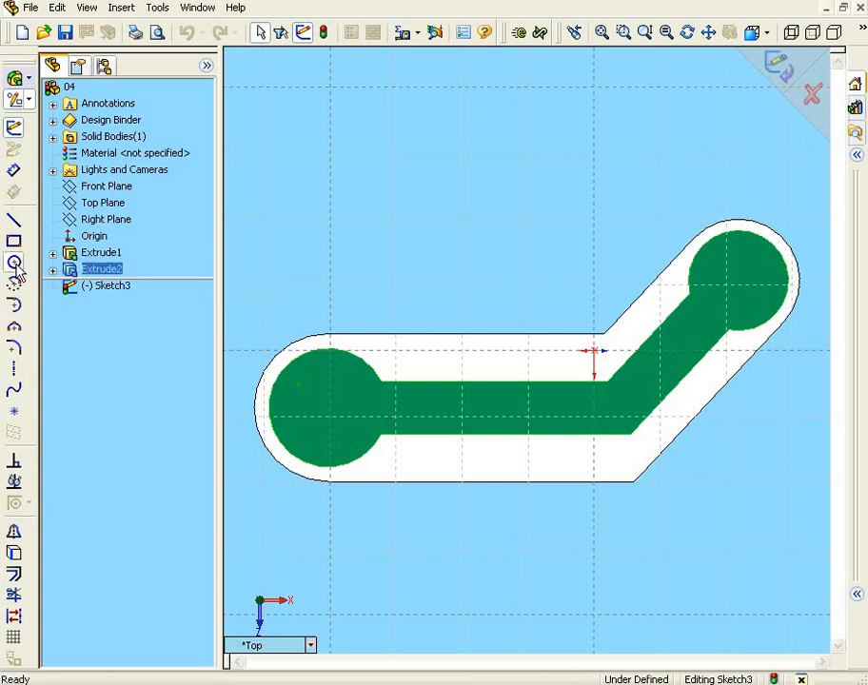
left_click(327, 407)
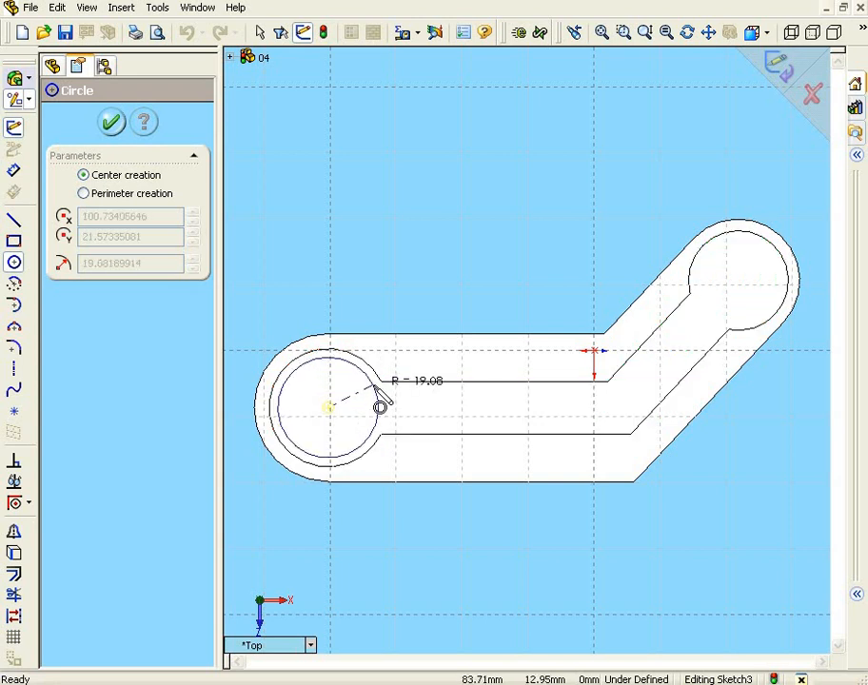
left_click(382, 406)
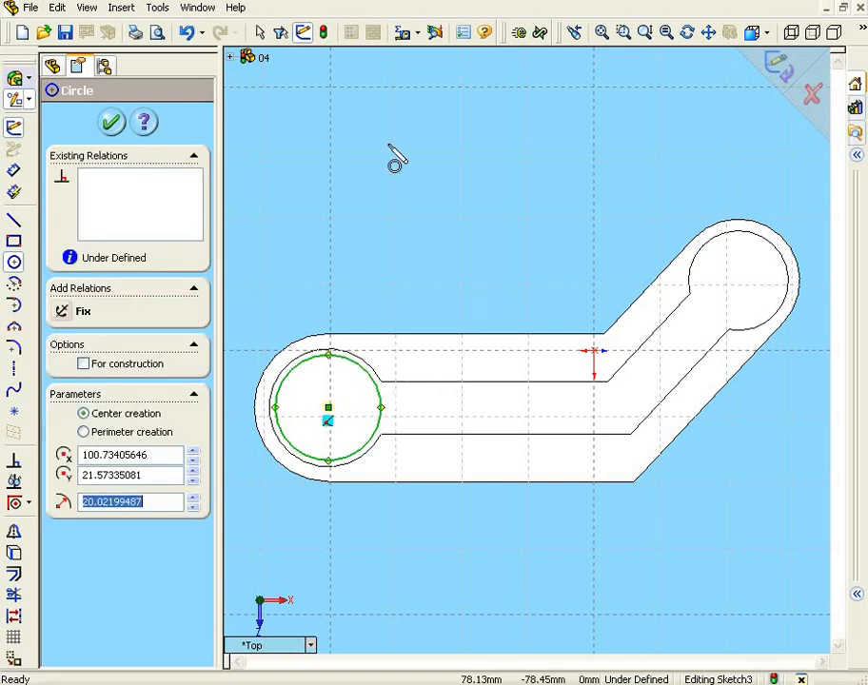
left_click(776, 67)
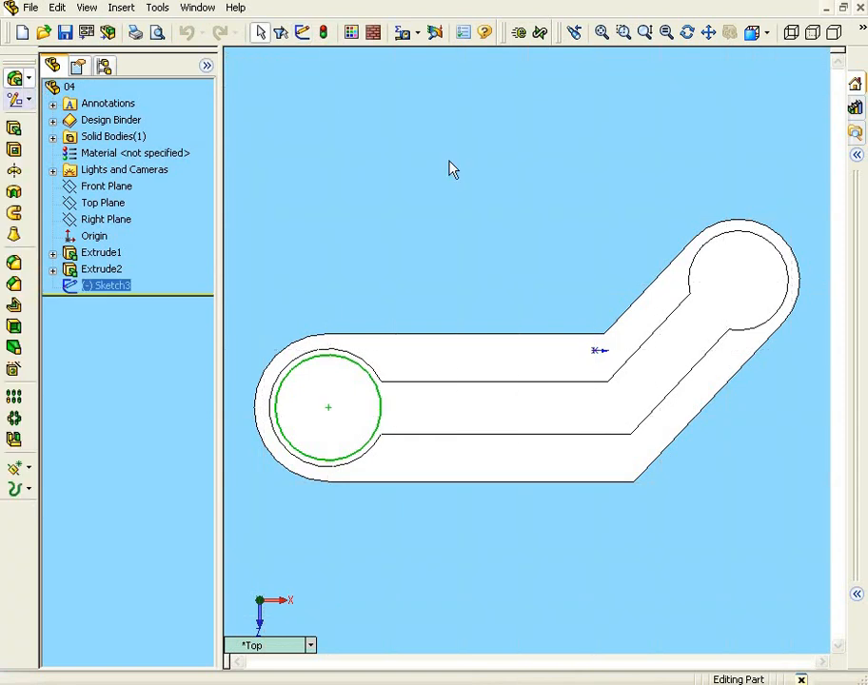
Extrude the circle from its sketch plane as a blind boss merged with the existing body.
left_click(15, 129)
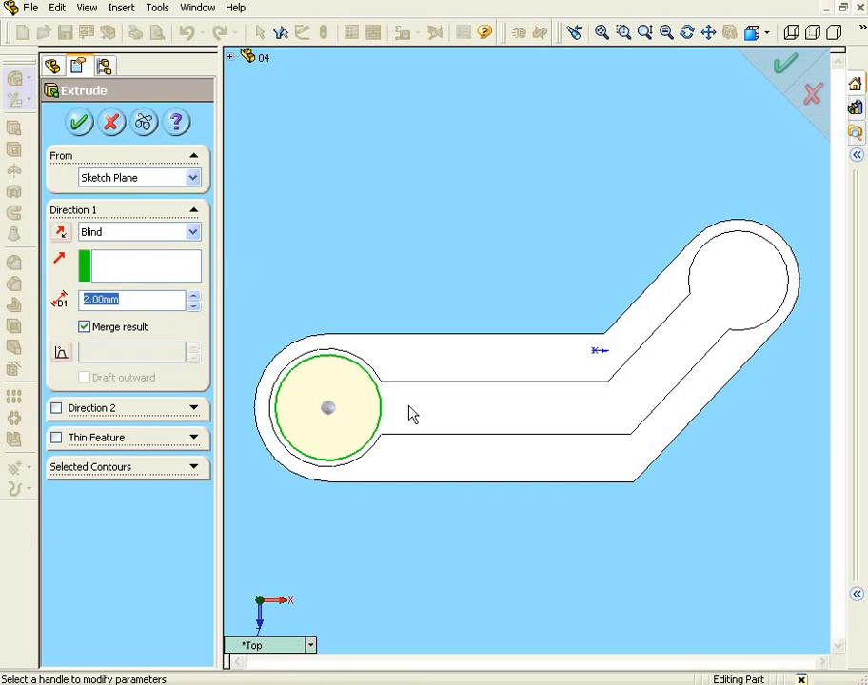
left_click(754, 40)
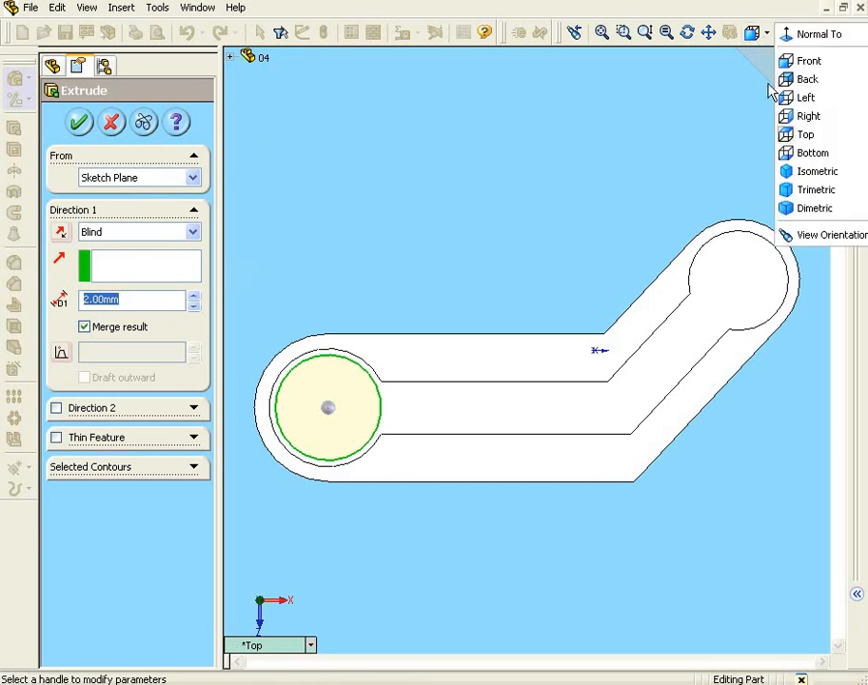
left_click(811, 170)
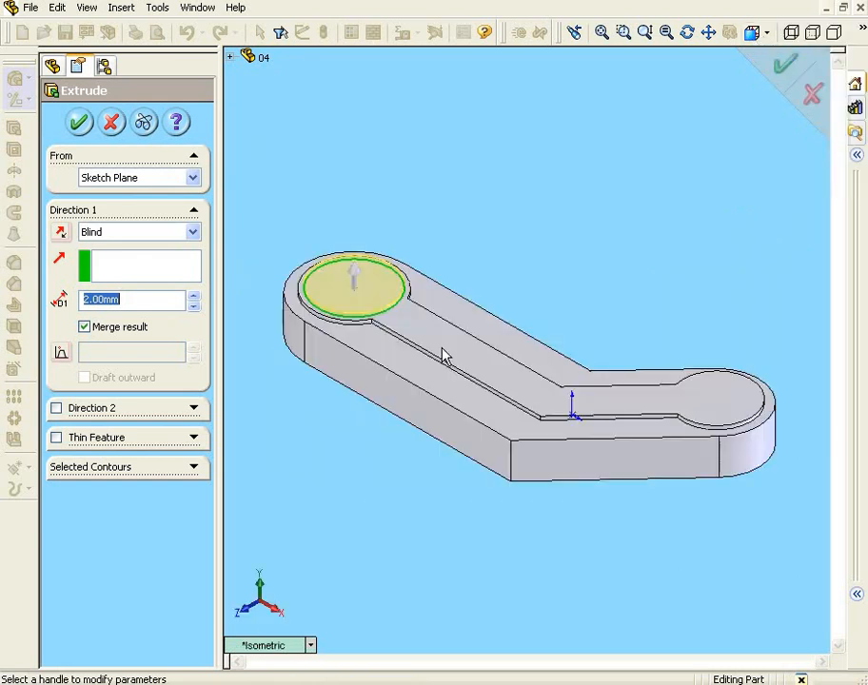
left_click(85, 300)
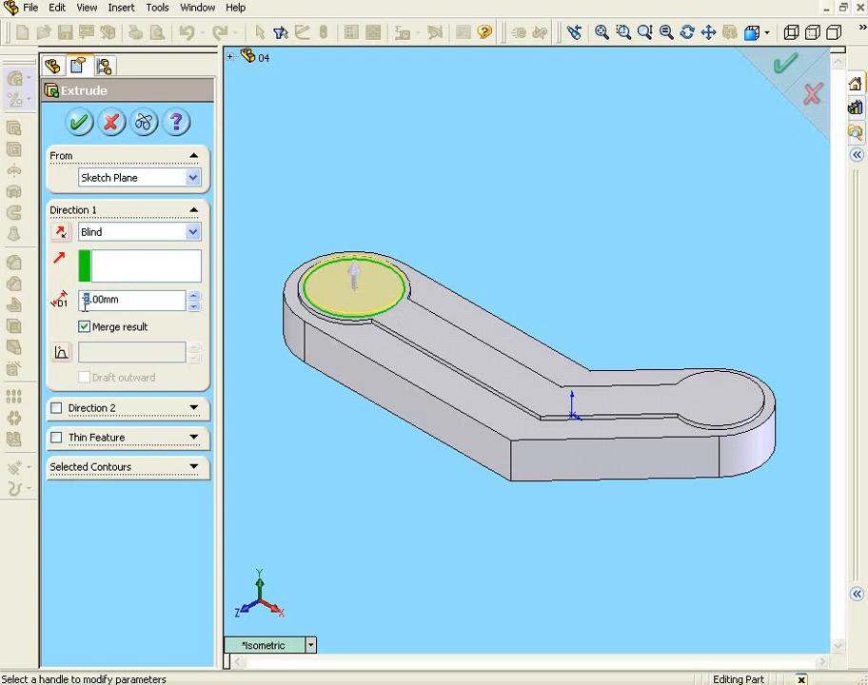
left_click(79, 122)
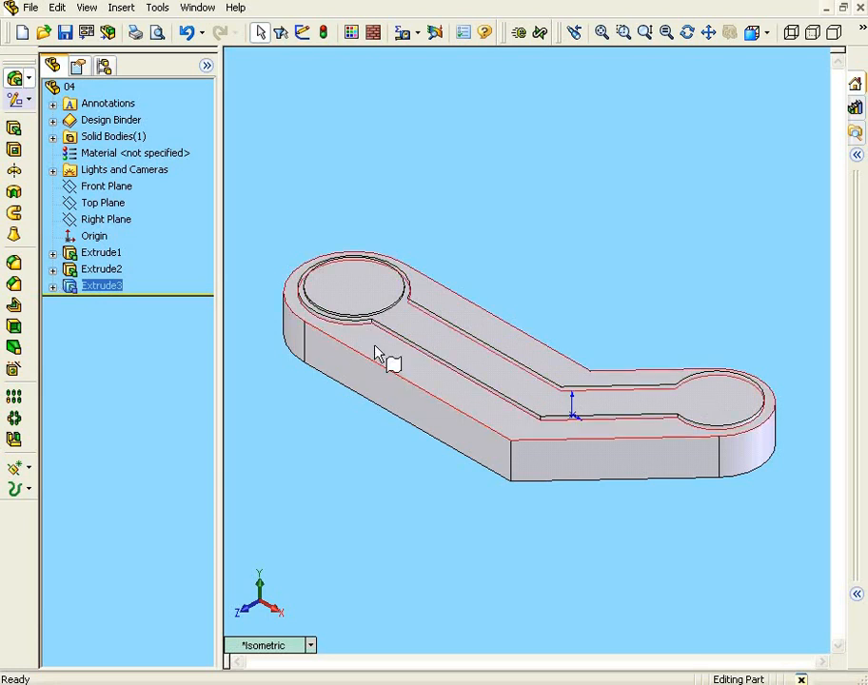
Open the profile sketch of the bent raised boss, Sketch2 under Extrude2, for editing.
left_click(100, 270)
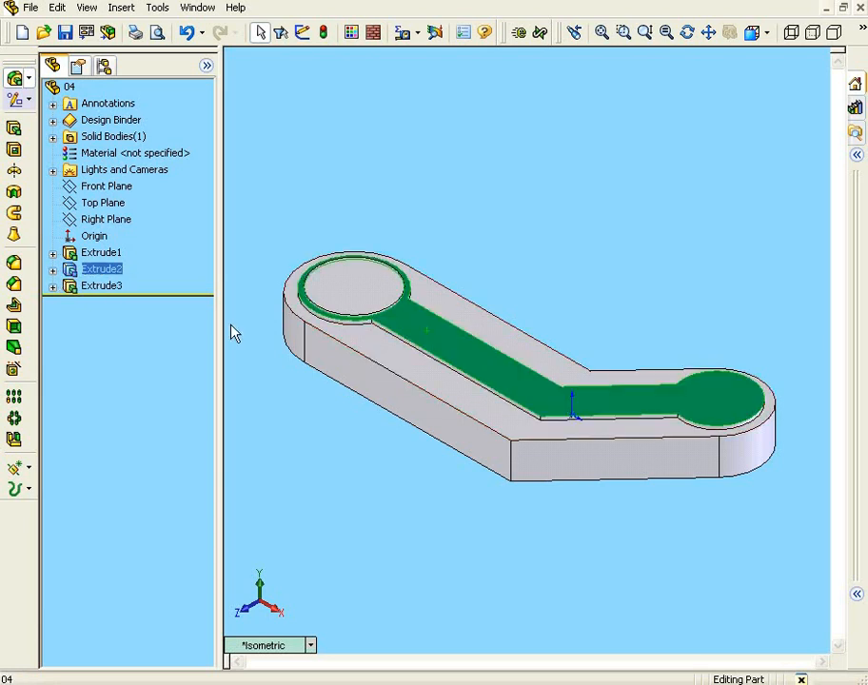
left_click(54, 270)
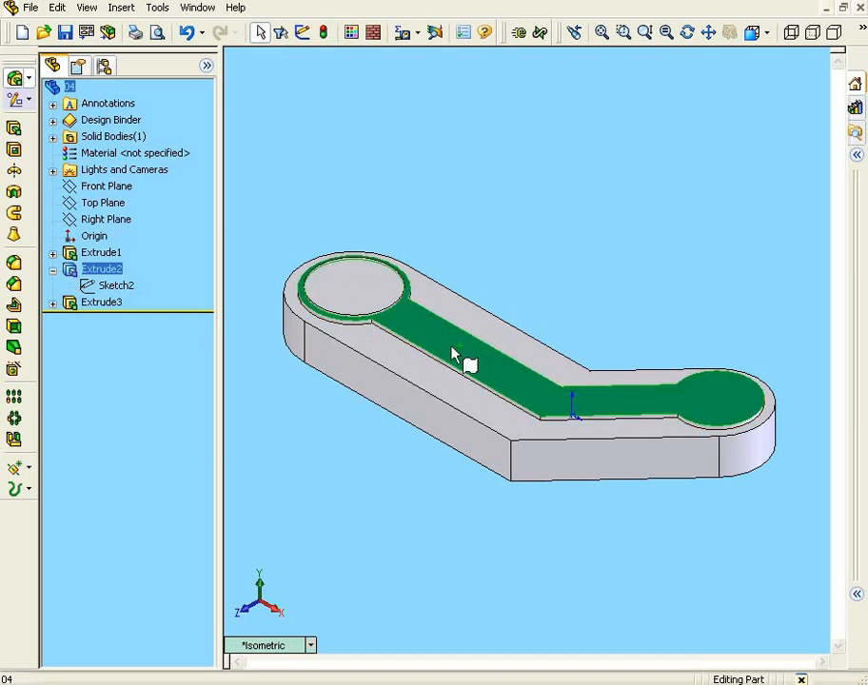
left_click(421, 367)
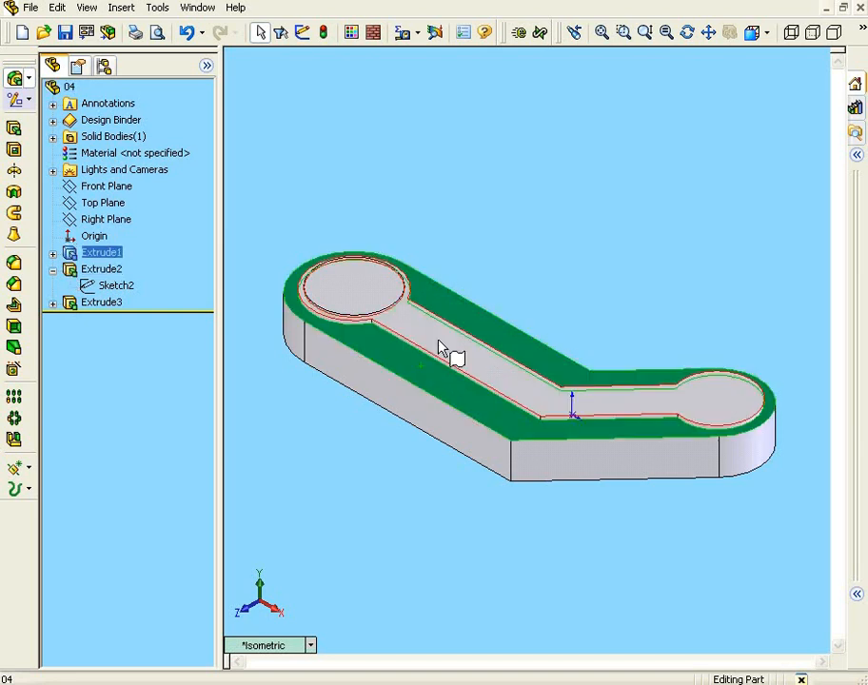
left_click(436, 350)
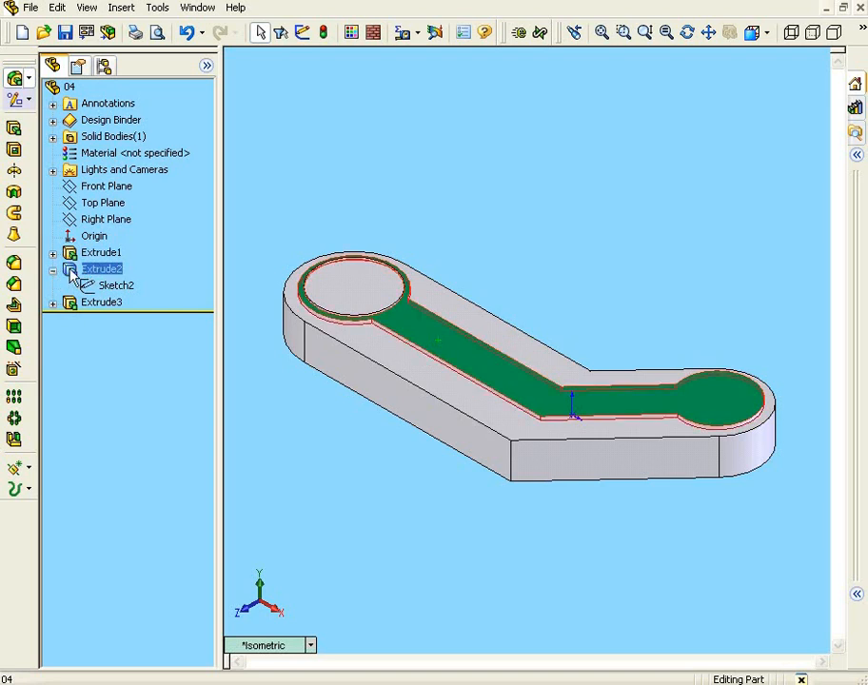
left_click(114, 286)
key("Escape")
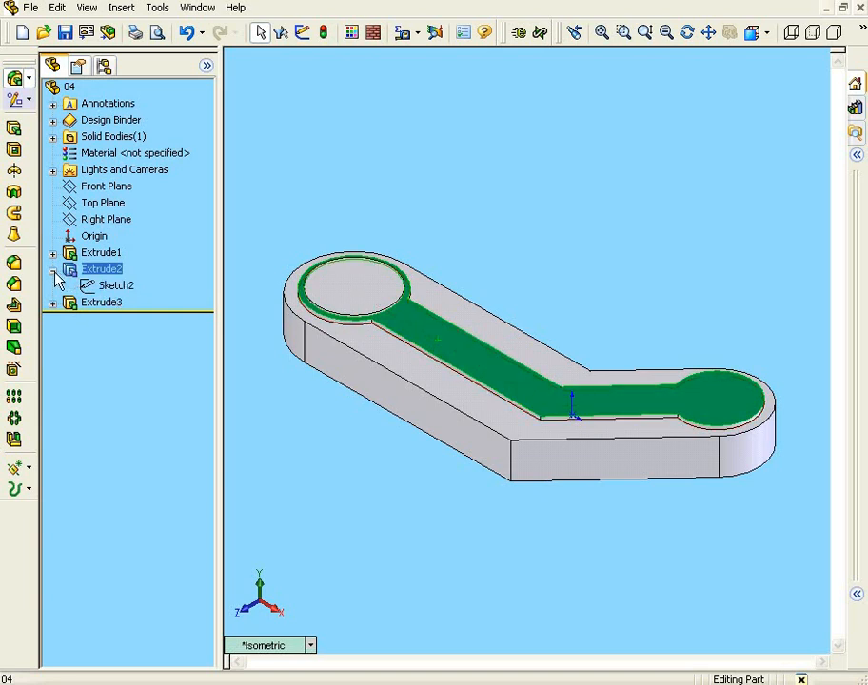
left_click(111, 287)
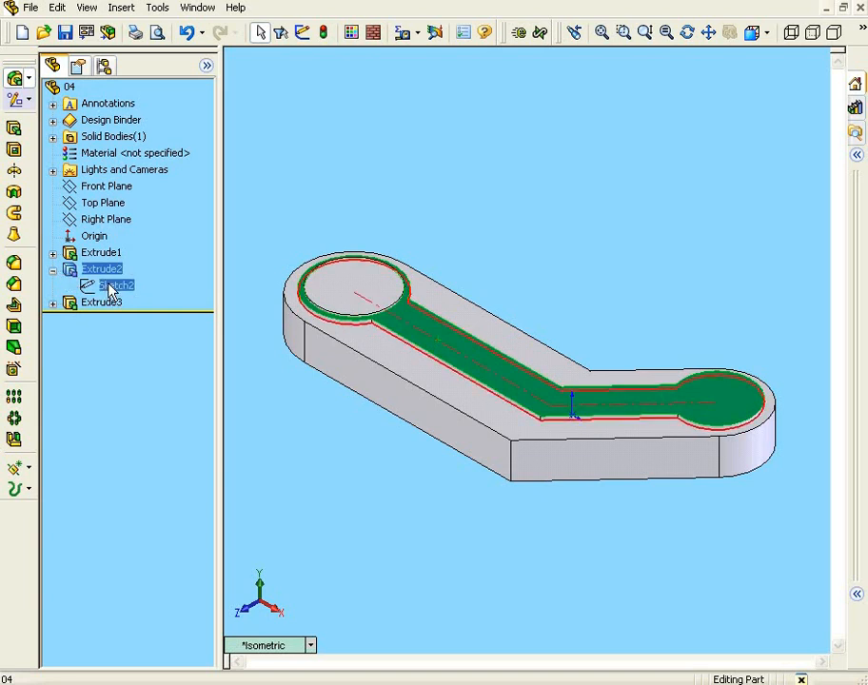
right_click(111, 288)
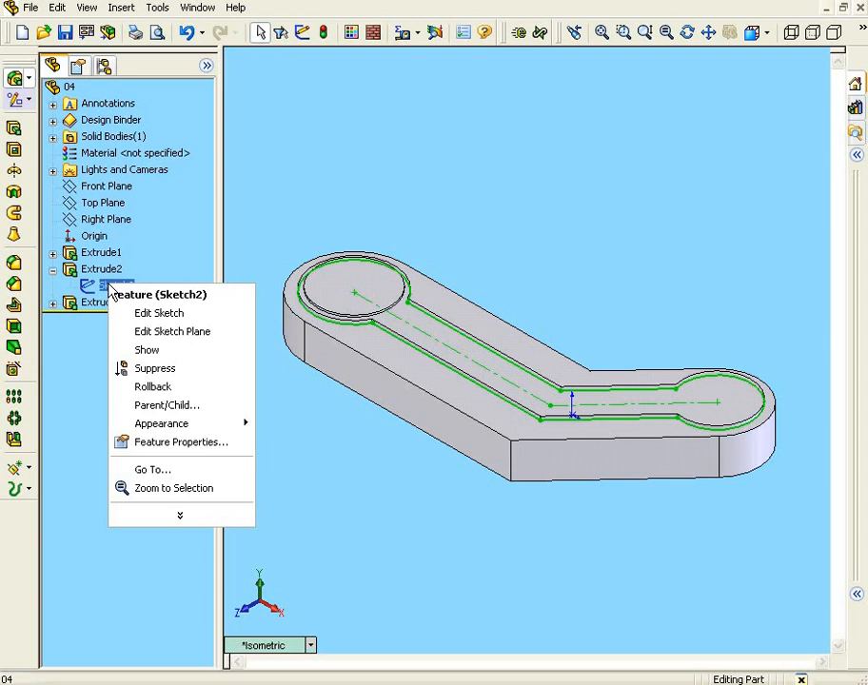
left_click(158, 313)
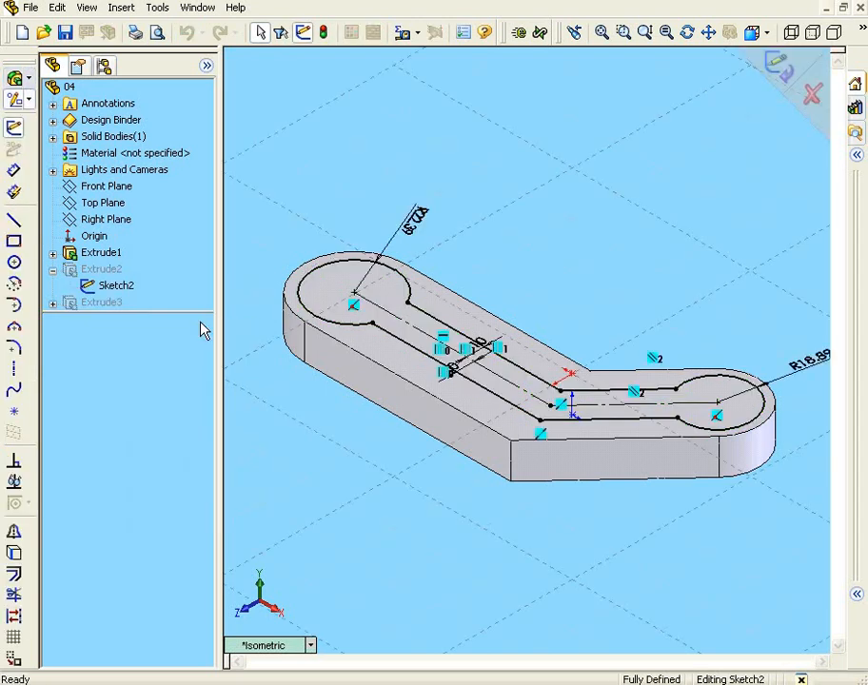
Set the radius of the profile's small end arc to 10 mm and exit the sketch to rebuild the part.
left_click(811, 370)
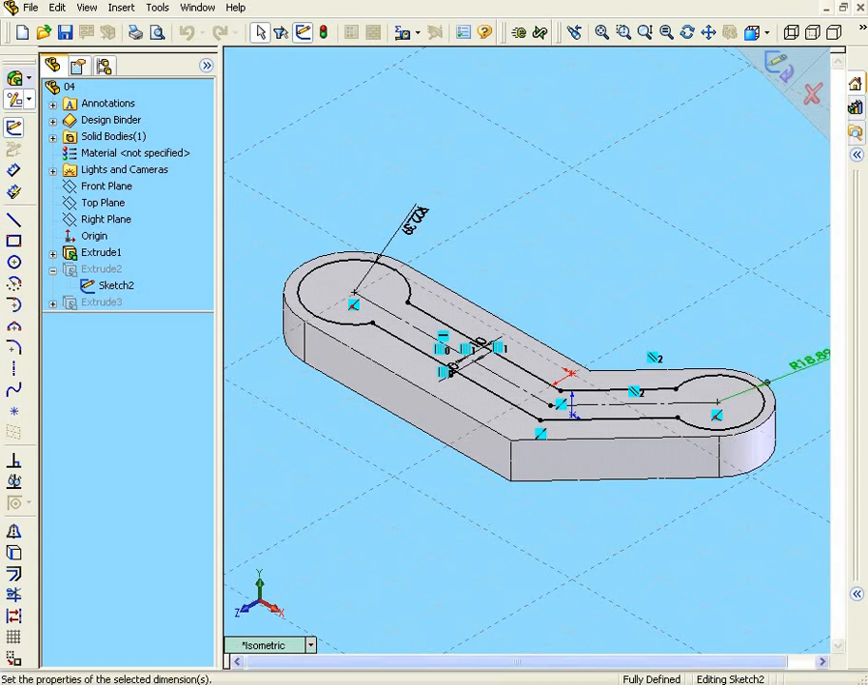
double_click(812, 370)
left_click_drag(799, 338, 665, 266)
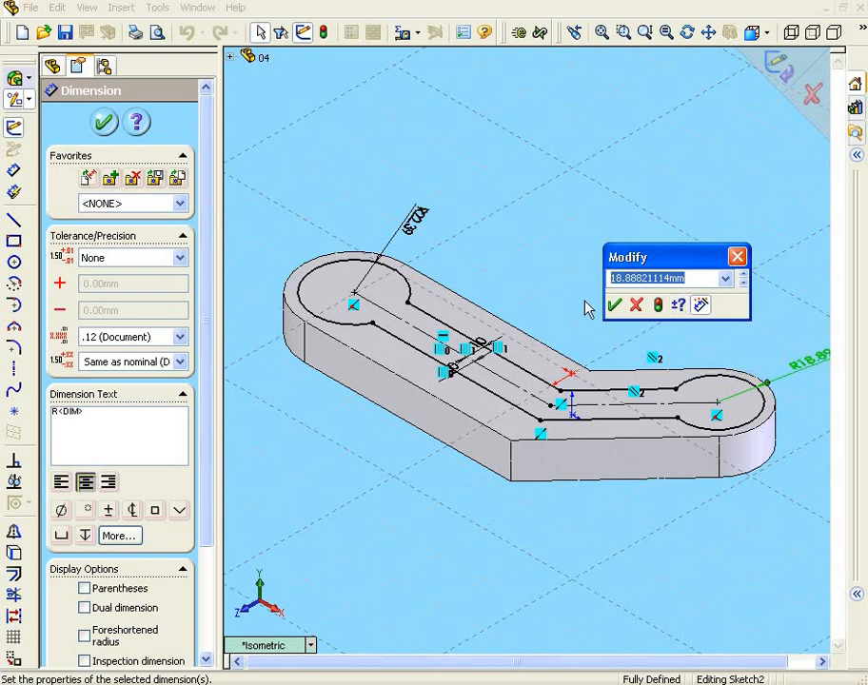
type("10")
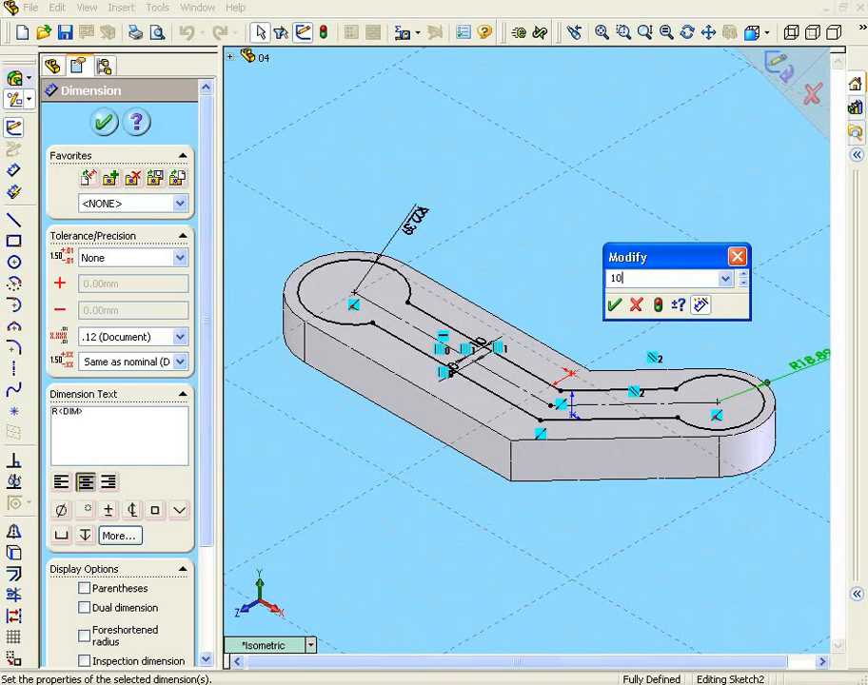
left_click(658, 305)
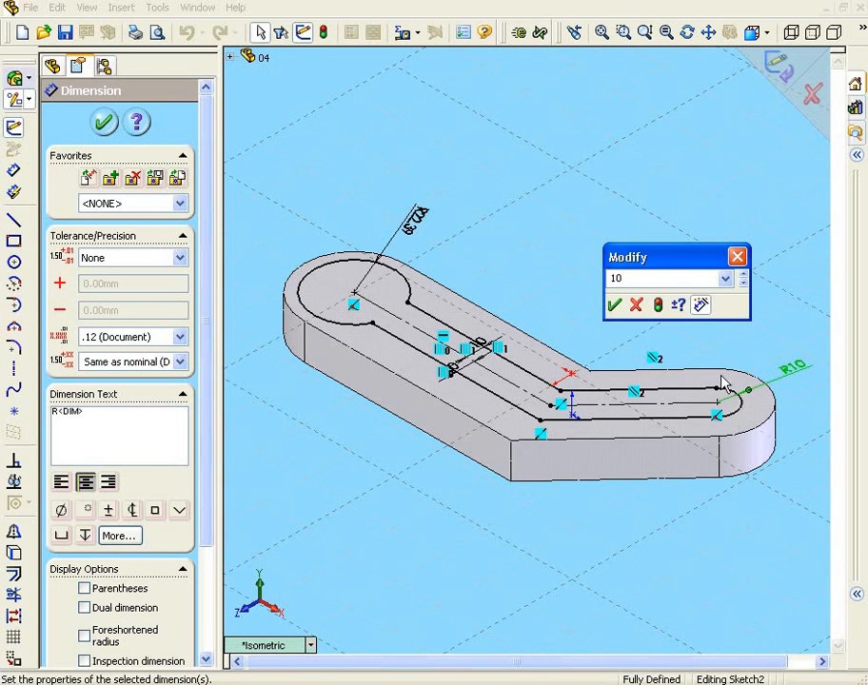
left_click(613, 305)
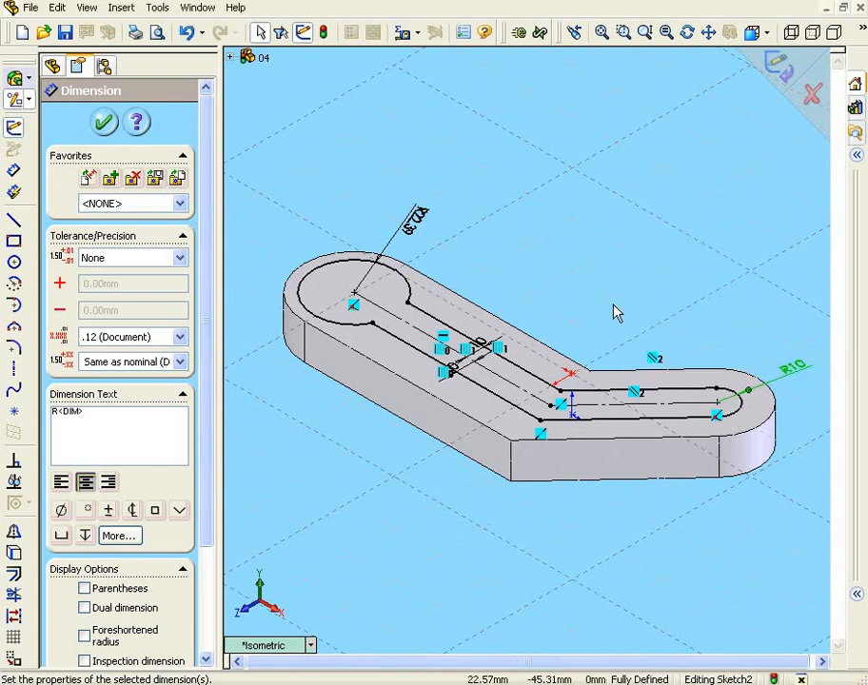
left_click(779, 66)
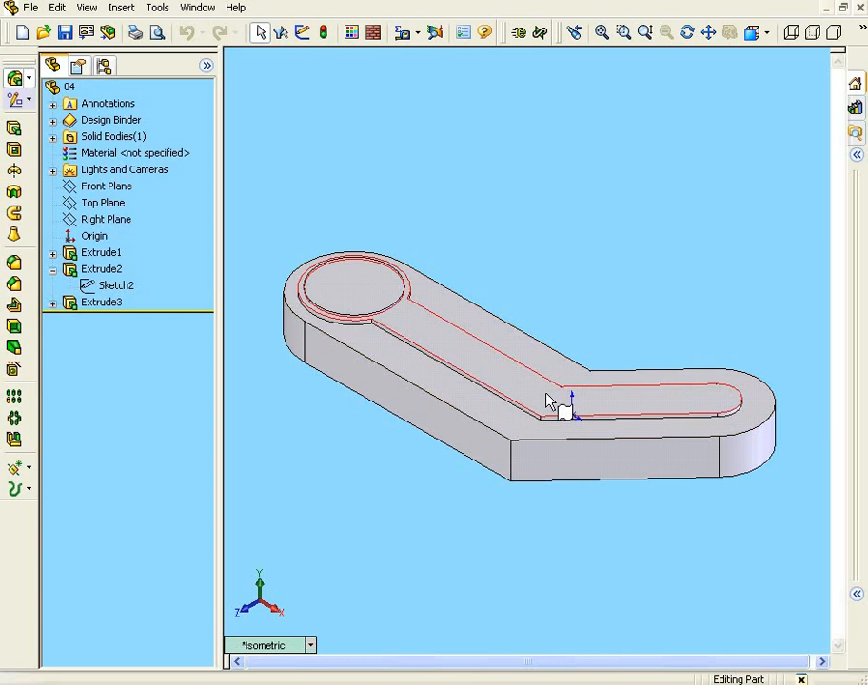
middle_click_drag(550, 402, 557, 355)
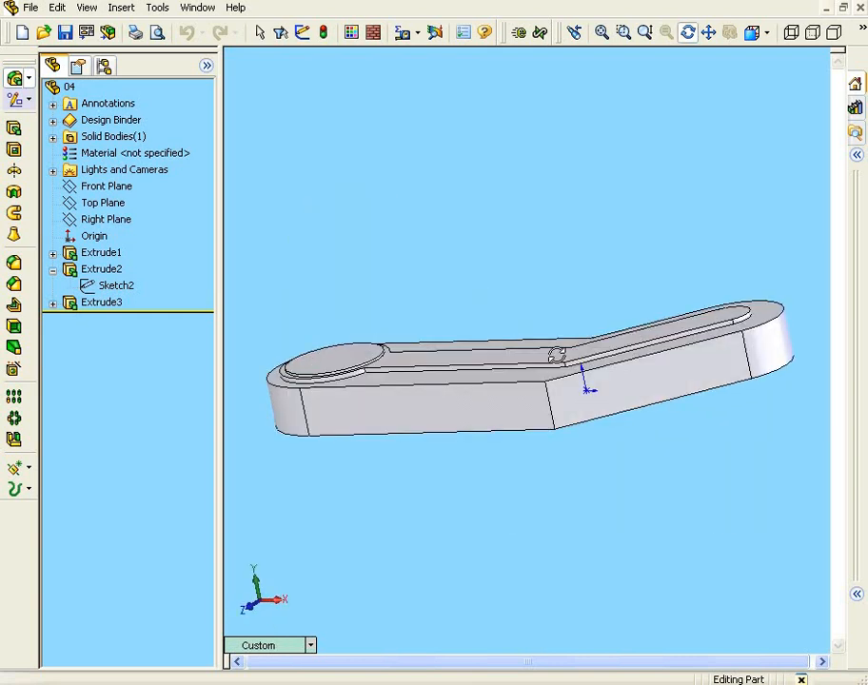